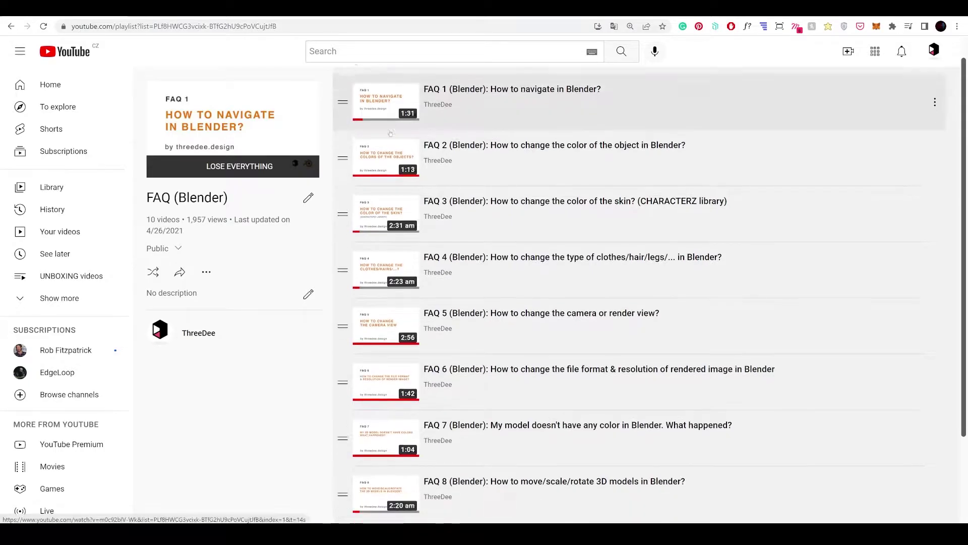
{"action": "scroll", "coordinate": [391, 134], "scroll_direction": "down", "scroll_amount": 1}
{"action": "scroll", "coordinate": [542, 123], "scroll_direction": "up", "scroll_amount": 3}
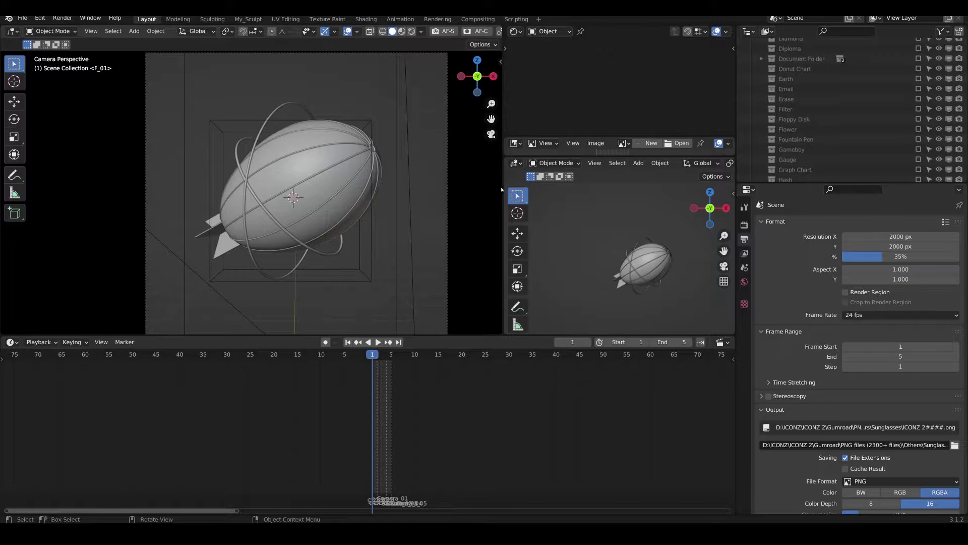
Enlarge the main 3D viewport and switch it to Rendered shading outside the camera view
{"action": "left_click_drag", "start_coordinate": [501, 187], "coordinate": [538, 204]}
{"action": "left_click_drag", "start_coordinate": [430, 335], "coordinate": [419, 377]}
{"action": "middle_click_drag", "start_coordinate": [451, 216], "coordinate": [307, 196]}
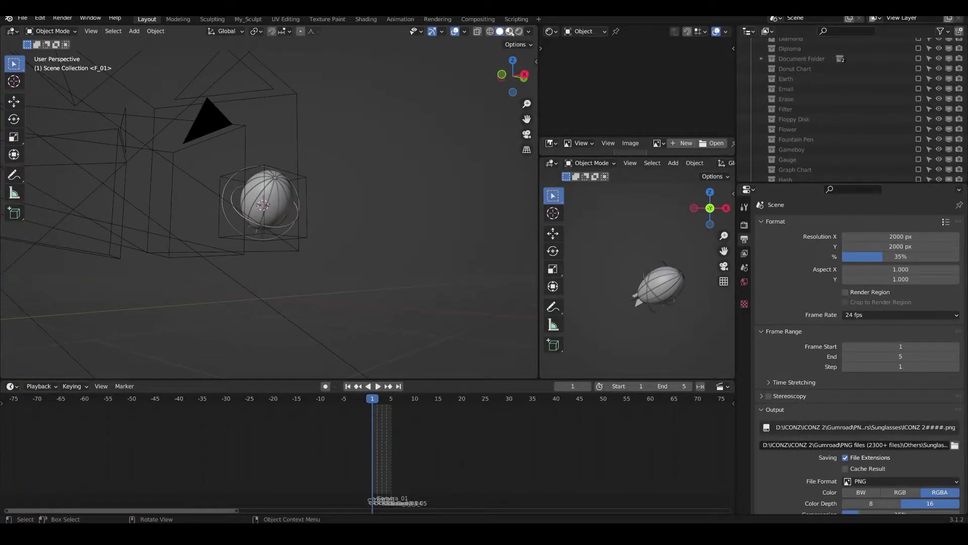
{"action": "left_click", "coordinate": [510, 32]}
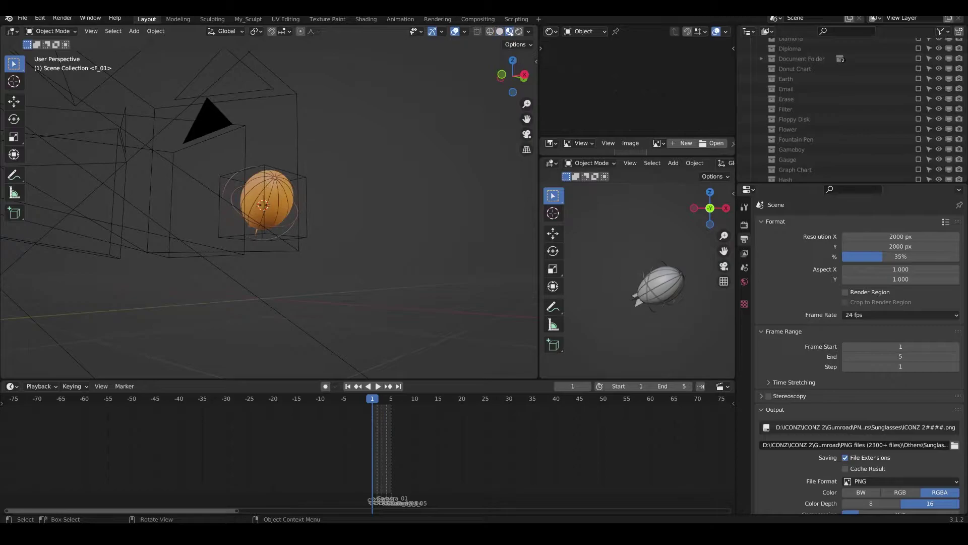
{"action": "left_click", "coordinate": [519, 31]}
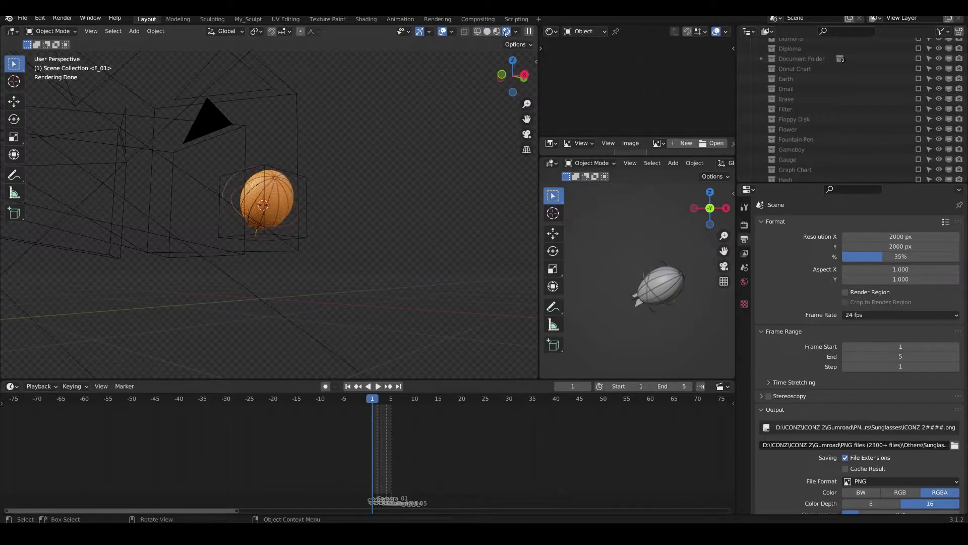
Collapse the Others collection and expand the Camera & Scene collection to list its lights and cameras
{"action": "middle_click_drag", "start_coordinate": [268, 190], "coordinate": [317, 128]}
{"action": "scroll", "coordinate": [343, 189], "scroll_direction": "down", "scroll_amount": 4}
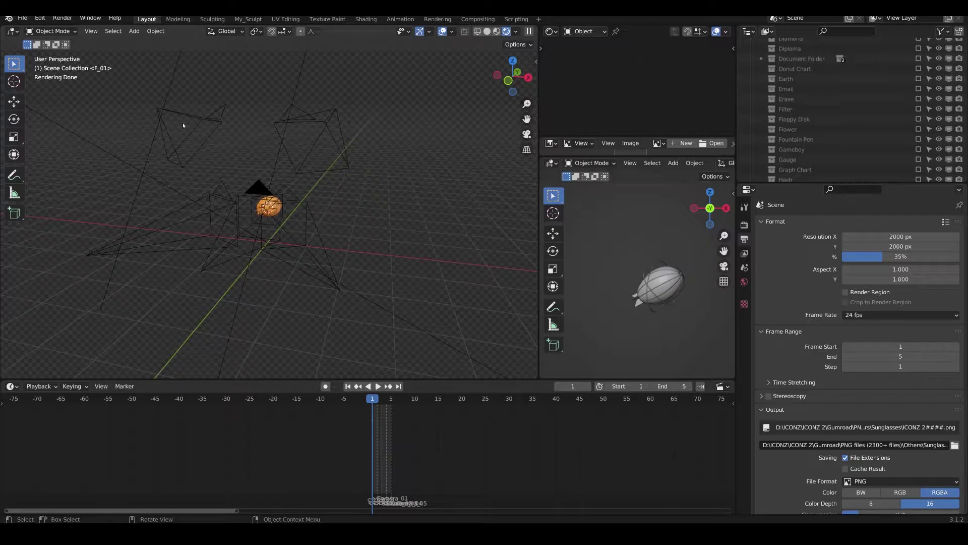
{"action": "scroll", "coordinate": [877, 81], "scroll_direction": "up", "scroll_amount": 10}
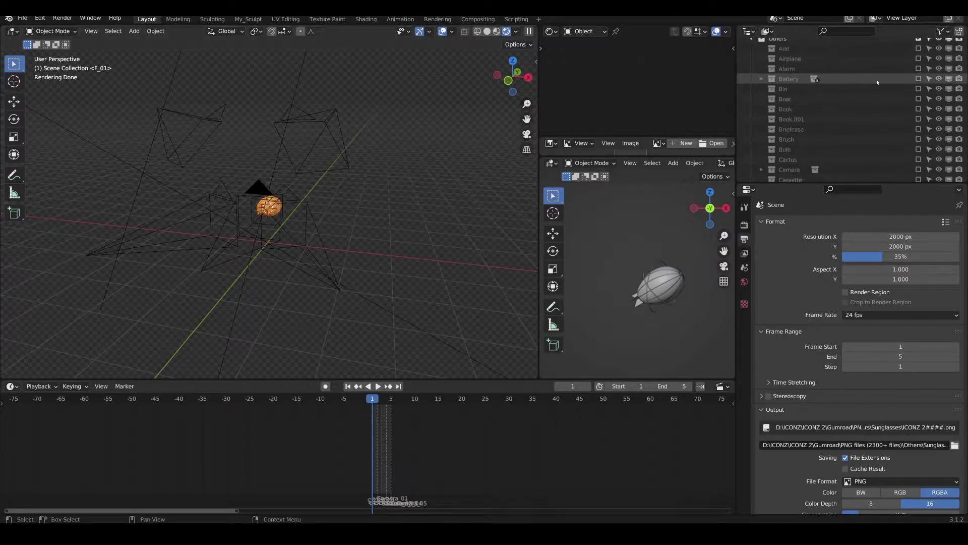
{"action": "scroll", "coordinate": [877, 82], "scroll_direction": "up", "scroll_amount": 3}
{"action": "left_click", "coordinate": [752, 113]}
{"action": "left_click", "coordinate": [751, 54]}
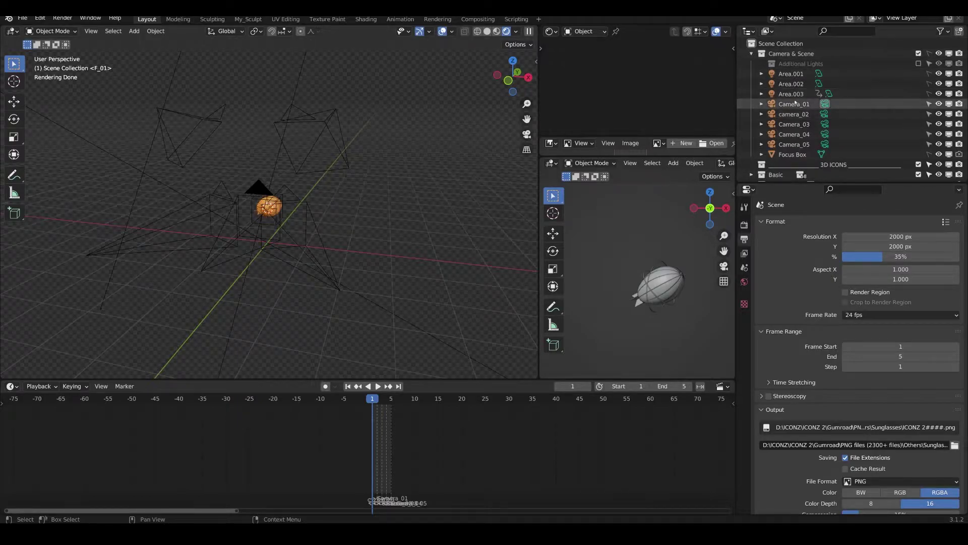
Make the Camera & Scene objects selectable, pick individual cameras in the viewport to identify them, and disable their selection again
{"action": "left_click", "coordinate": [929, 64]}
{"action": "left_click", "coordinate": [325, 122]}
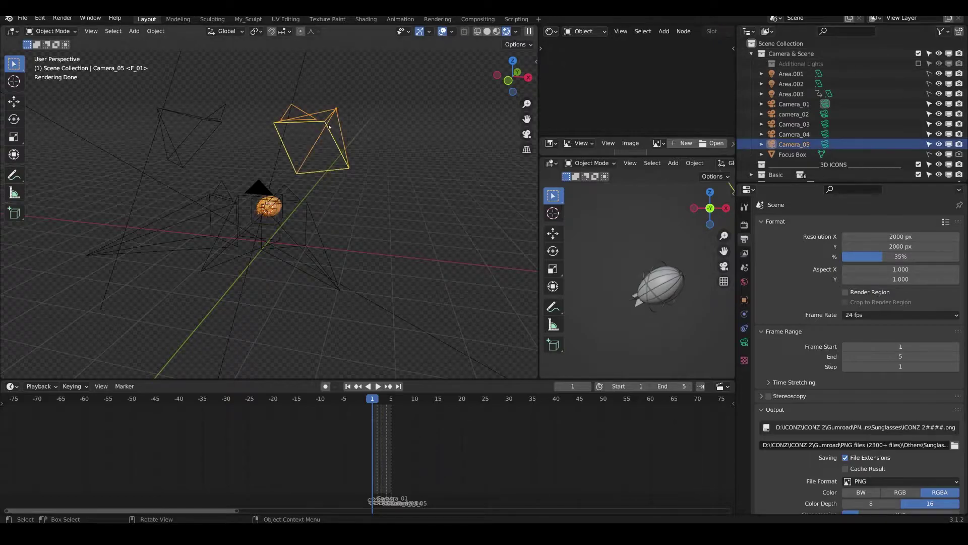
{"action": "left_click", "coordinate": [308, 210]}
{"action": "left_click", "coordinate": [222, 255]}
{"action": "left_click", "coordinate": [207, 225]}
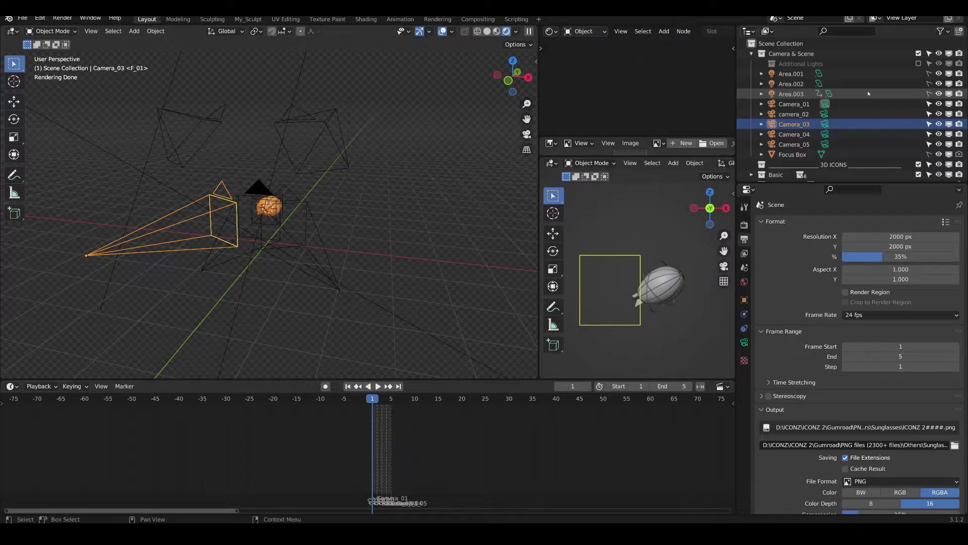
{"action": "left_click", "coordinate": [928, 53]}
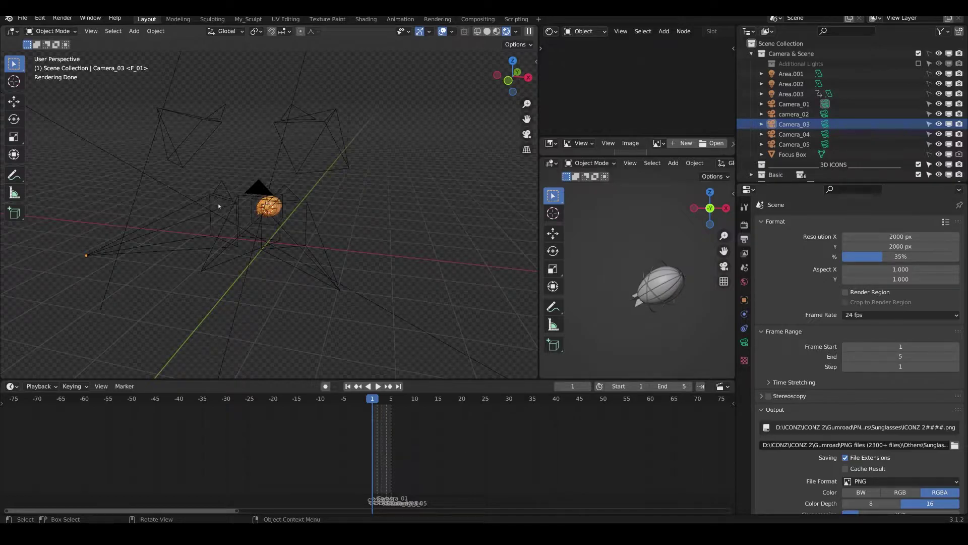
View the zeppelin through the scene camera and play the frames up to frame 5 to compare the camera angles
{"action": "key", "text": "Right"}
{"action": "key", "text": "KP_0"}
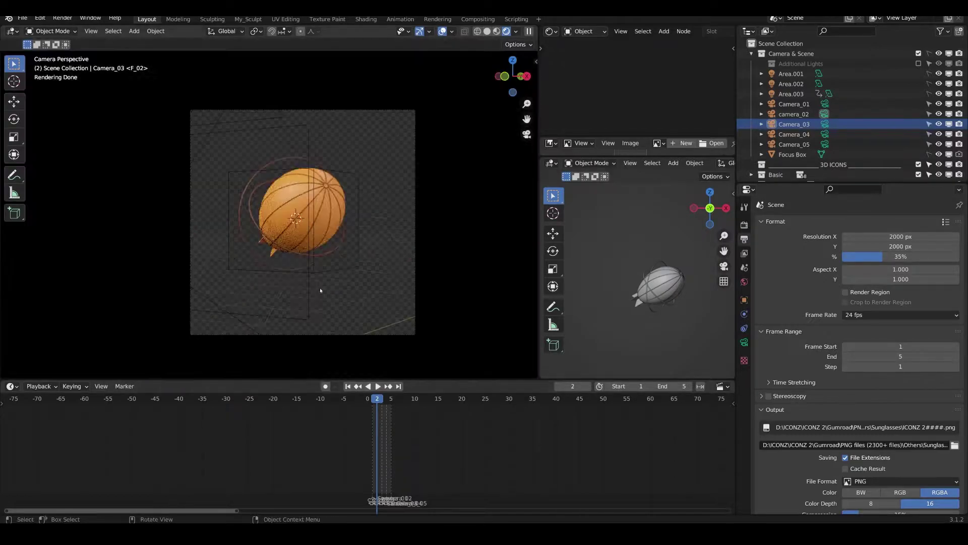
{"action": "key", "text": "space"}
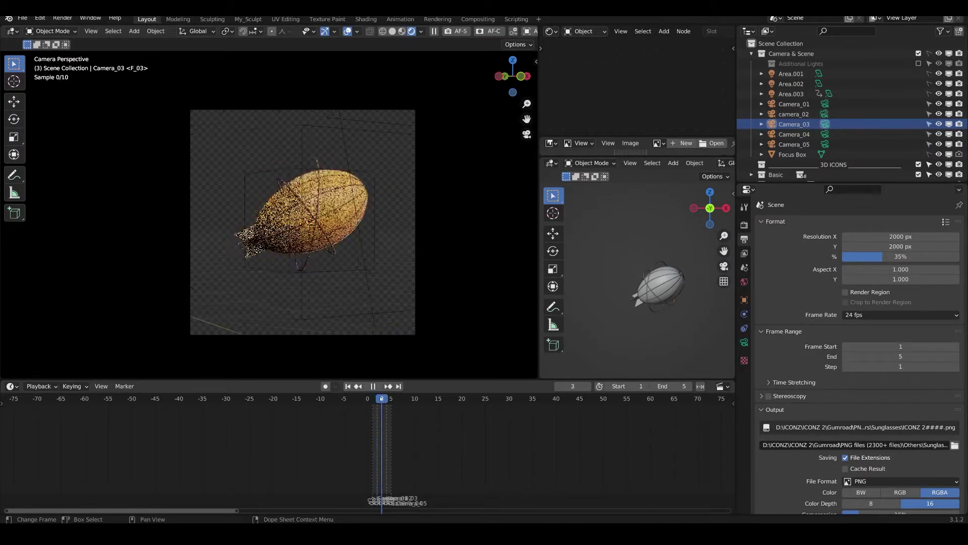
{"action": "key", "text": "space"}
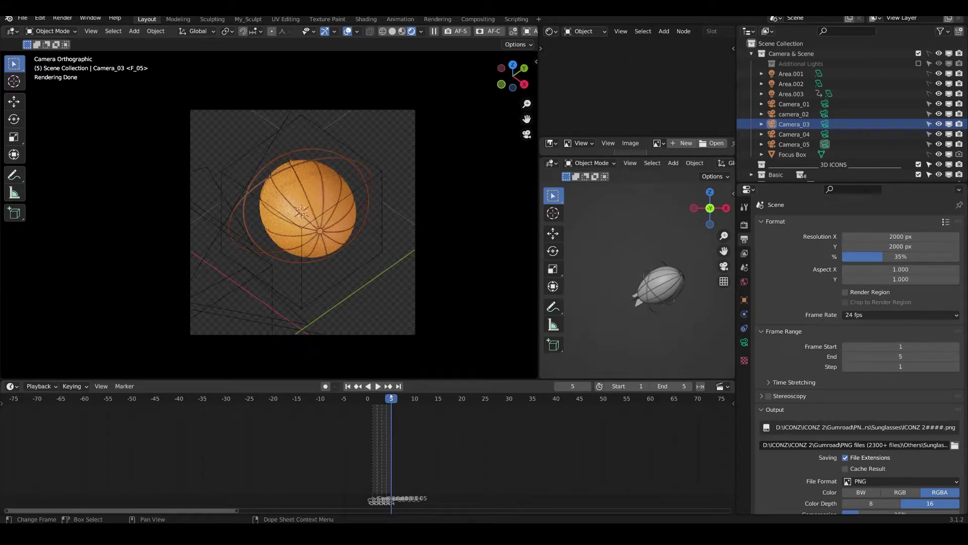
{"action": "left_click", "coordinate": [63, 17]}
{"action": "key", "text": "space"}
{"action": "left_click_drag", "start_coordinate": [373, 396], "coordinate": [391, 397]}
Select the Camera & Scene collection outside the camera view, hide its Area.001, Area.002 and Area.003 lights, and unhide them again
{"action": "middle_click_drag", "start_coordinate": [333, 237], "coordinate": [369, 235]}
{"action": "scroll", "coordinate": [341, 239], "scroll_direction": "down", "scroll_amount": 2}
{"action": "left_click", "coordinate": [695, 163]}
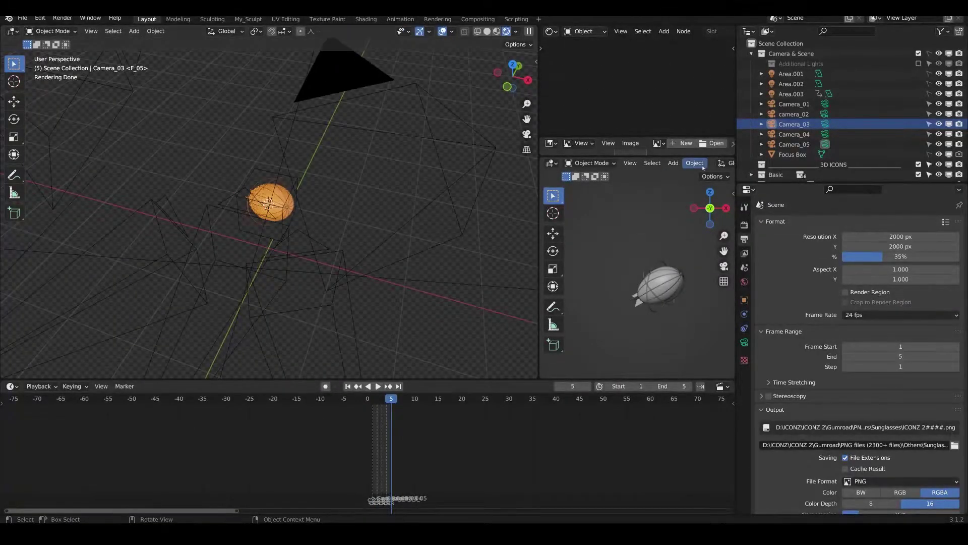
{"action": "left_click", "coordinate": [802, 55]}
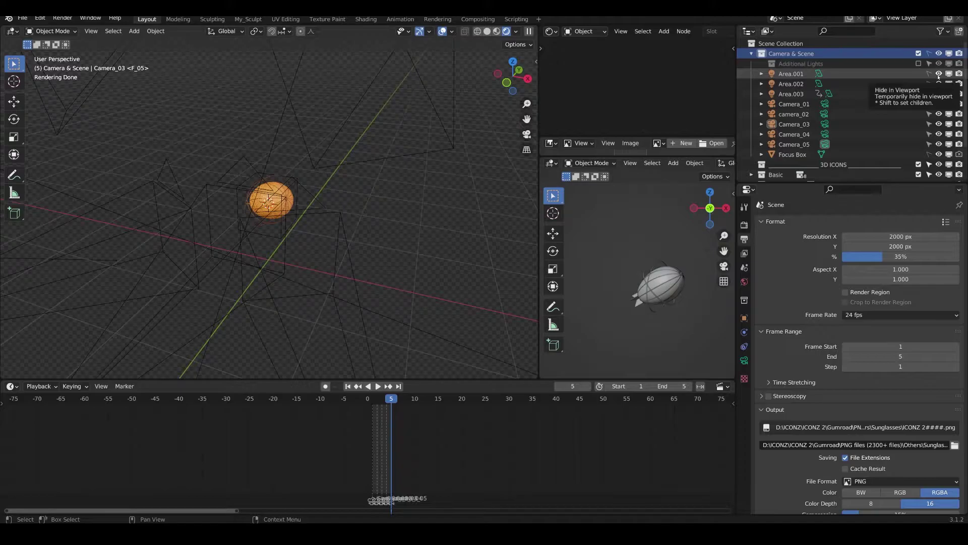
{"action": "left_click_drag", "start_coordinate": [938, 74], "coordinate": [938, 94]}
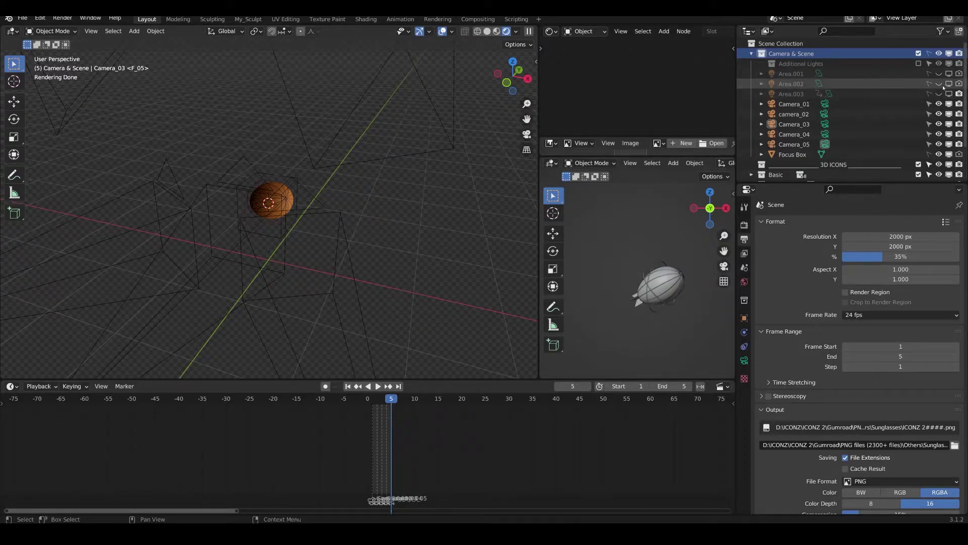
{"action": "left_click", "coordinate": [939, 84]}
{"action": "left_click", "coordinate": [938, 73]}
{"action": "left_click", "coordinate": [938, 94]}
In the Others collection, exclude the Zeppelin collection from the view layer and enable the Cassette collection instead
{"action": "scroll", "coordinate": [826, 122], "scroll_direction": "down", "scroll_amount": 3}
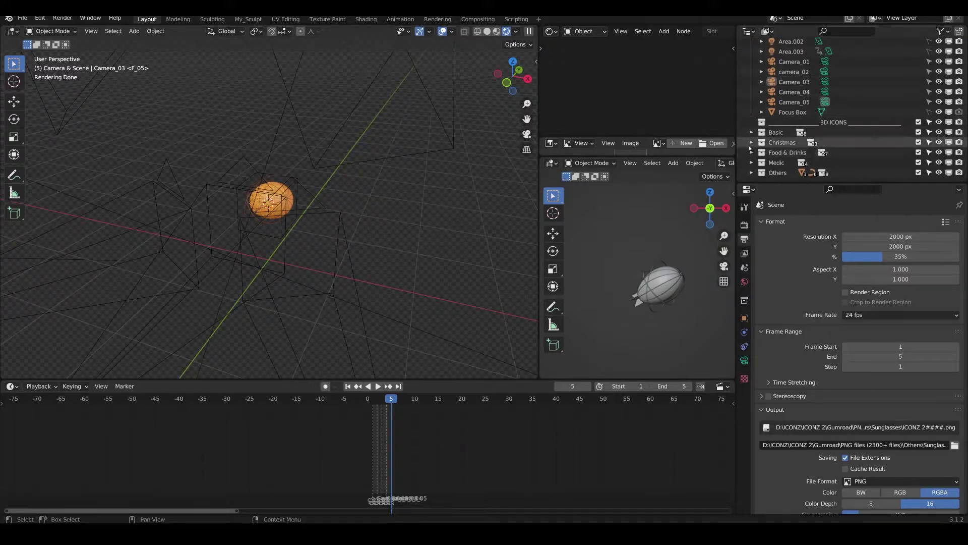
{"action": "left_click", "coordinate": [752, 172]}
{"action": "scroll", "coordinate": [887, 110], "scroll_direction": "down", "scroll_amount": 15}
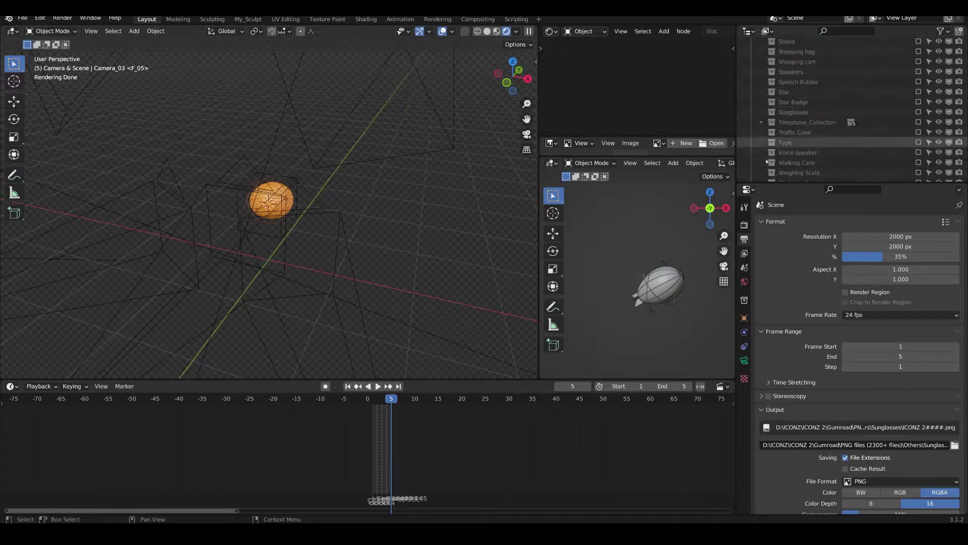
{"action": "left_click", "coordinate": [918, 91]}
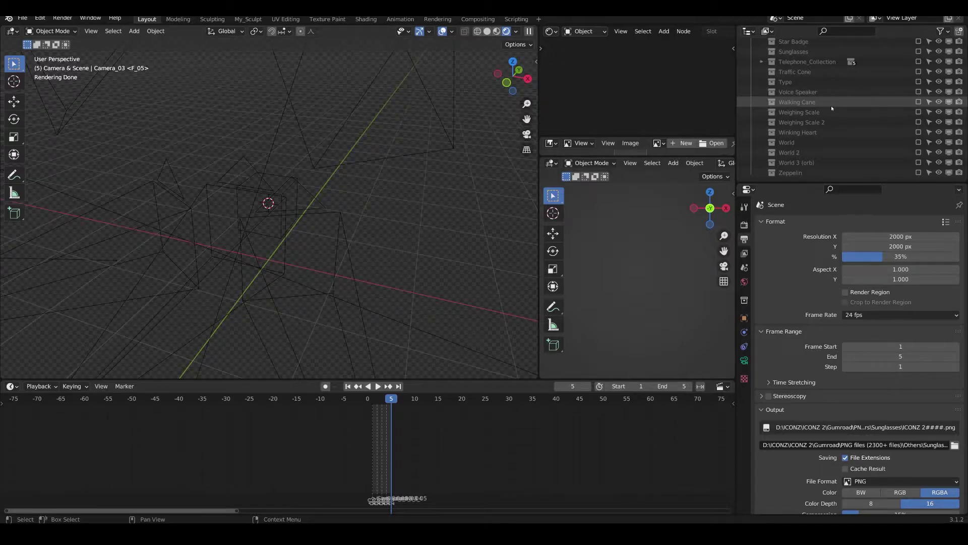
{"action": "scroll", "coordinate": [839, 99], "scroll_direction": "up", "scroll_amount": 5}
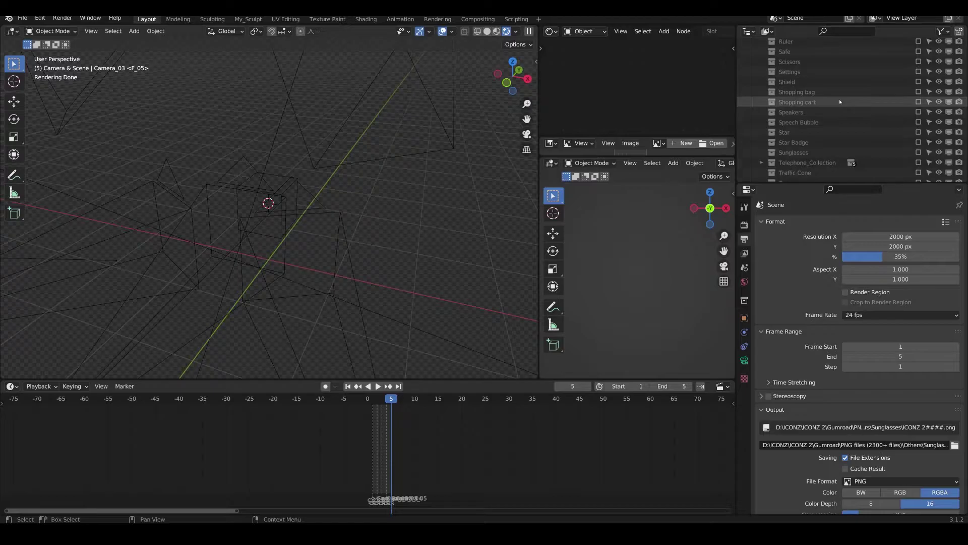
{"action": "scroll", "coordinate": [839, 99], "scroll_direction": "up", "scroll_amount": 10}
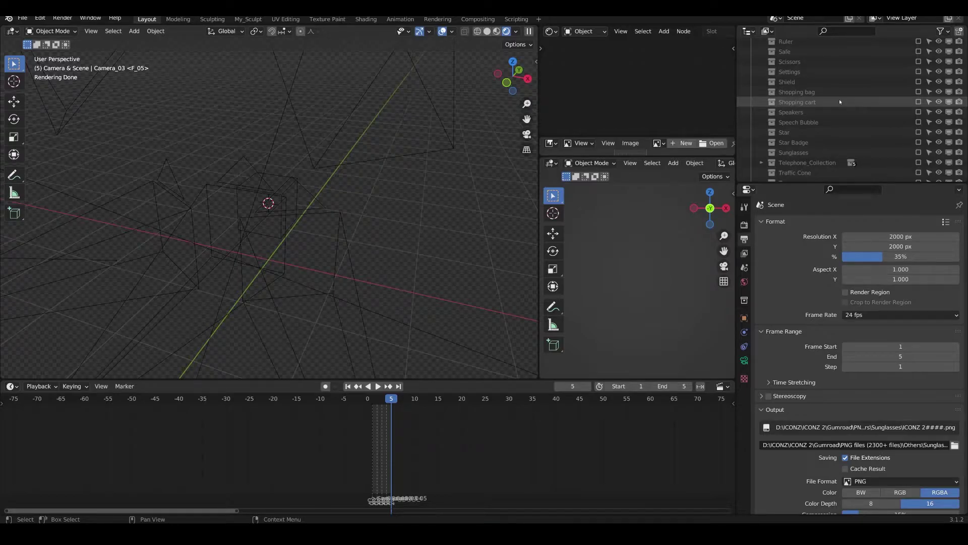
{"action": "left_click", "coordinate": [918, 71]}
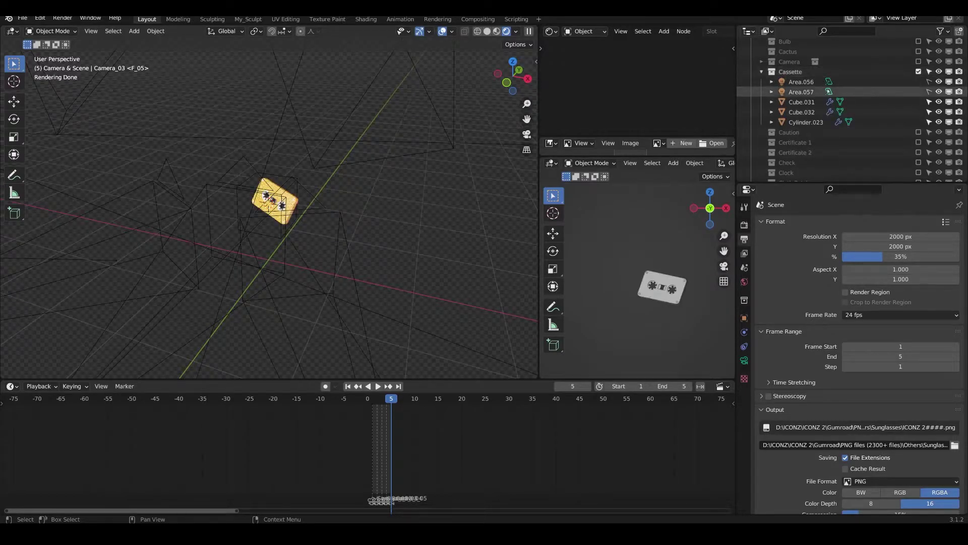
Select the Area.056 light in the Cassette collection and examine the cassette model up close
{"action": "left_click", "coordinate": [801, 82]}
{"action": "scroll", "coordinate": [287, 205], "scroll_direction": "up", "scroll_amount": 3}
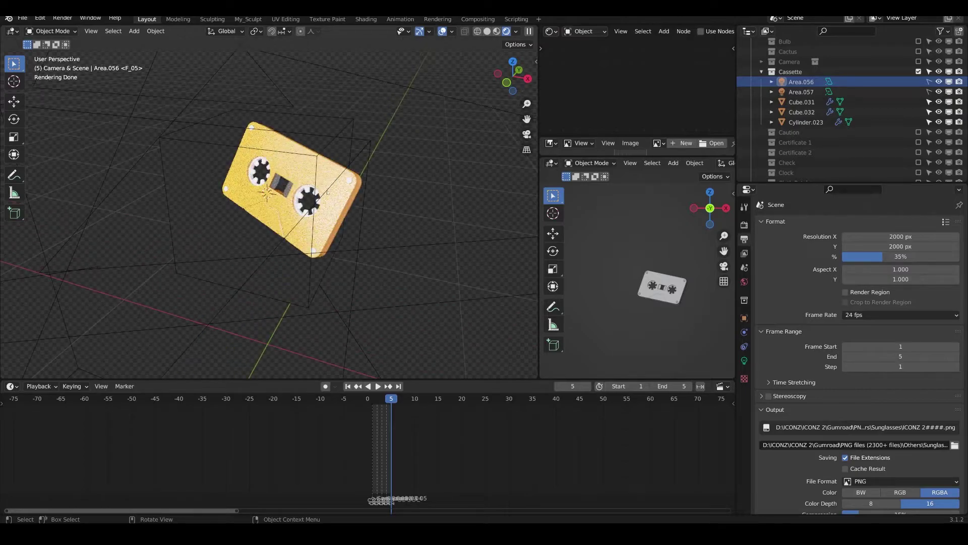
{"action": "middle_click_drag", "start_coordinate": [326, 191], "coordinate": [335, 197]}
{"action": "scroll", "coordinate": [873, 91], "scroll_direction": "down", "scroll_amount": 6}
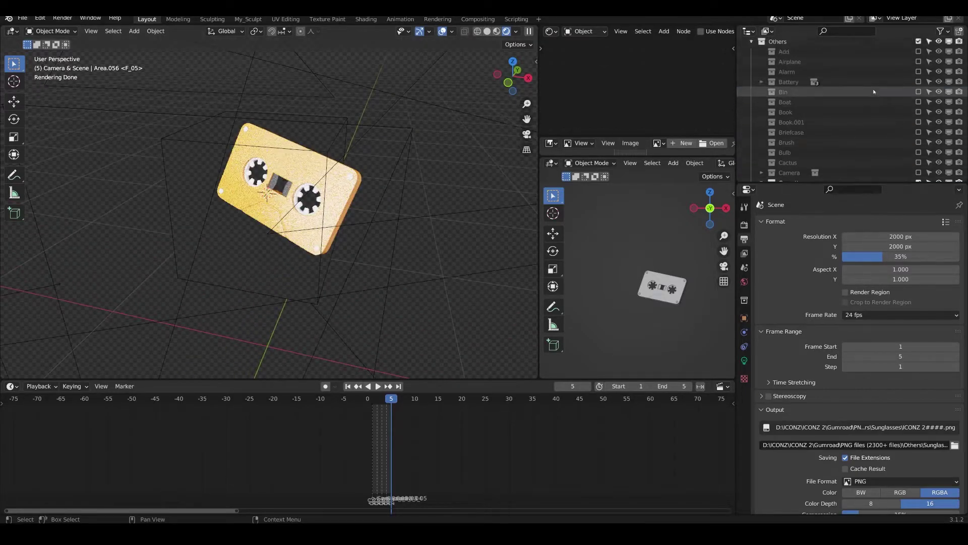
Hide the Area.001, Area.002 and Area.003 scene lights and view the cassette through the camera at frame 0
{"action": "scroll", "coordinate": [874, 91], "scroll_direction": "up", "scroll_amount": 5}
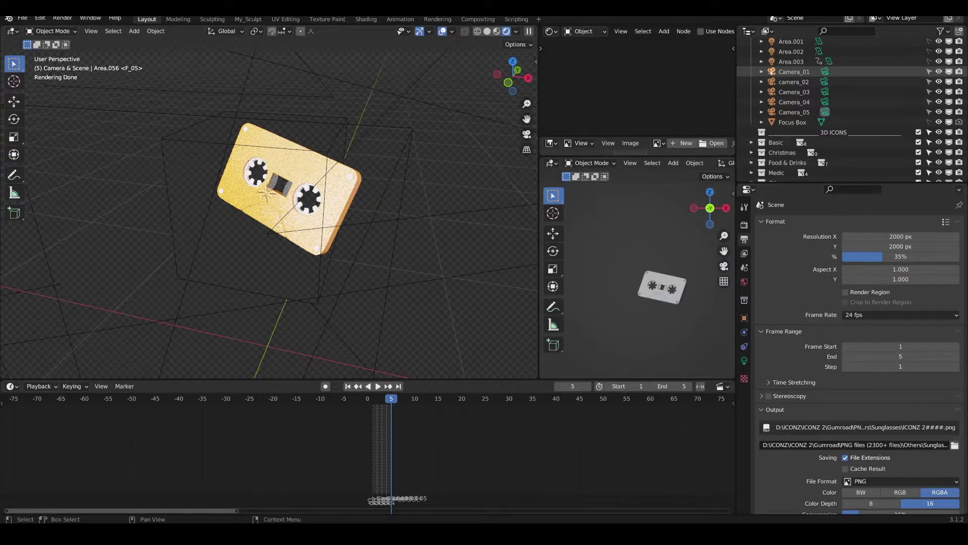
{"action": "scroll", "coordinate": [837, 68], "scroll_direction": "up", "scroll_amount": 2}
{"action": "left_click_drag", "start_coordinate": [938, 74], "coordinate": [938, 95]}
{"action": "key", "text": "KP_0"}
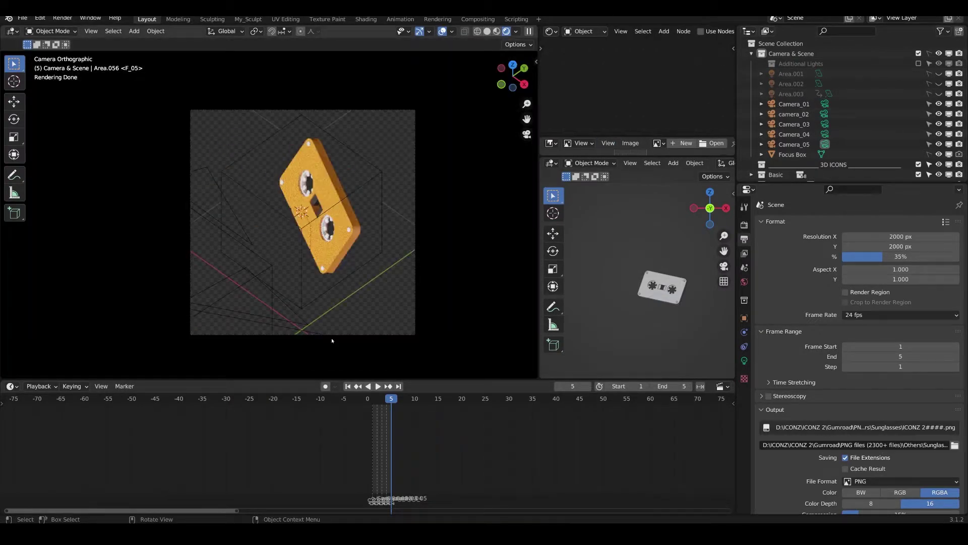
{"action": "left_click", "coordinate": [369, 402]}
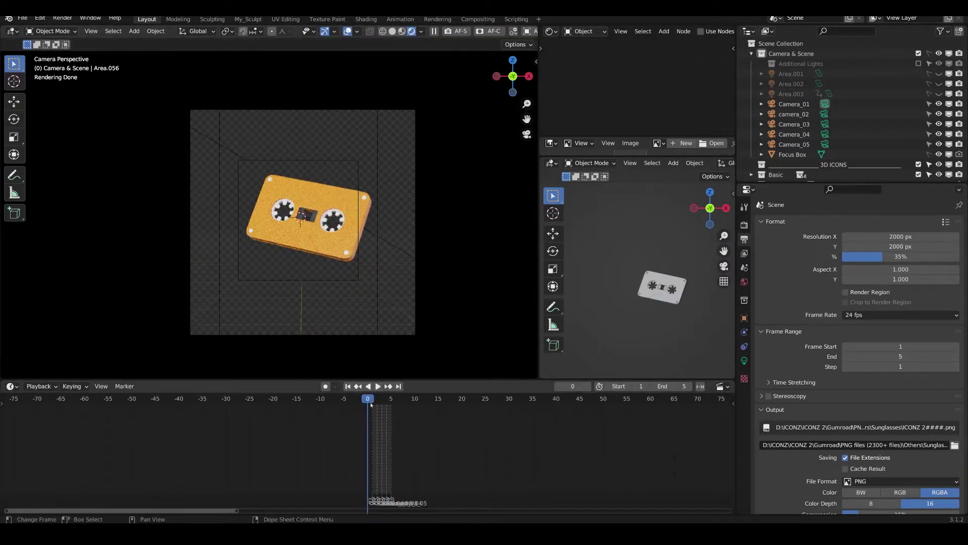
Toggle the Area.001, Area.002 and Area.003 lights individually to compare their effect, leaving all three shown
{"action": "left_click_drag", "start_coordinate": [938, 74], "coordinate": [939, 83]}
{"action": "left_click", "coordinate": [939, 84]}
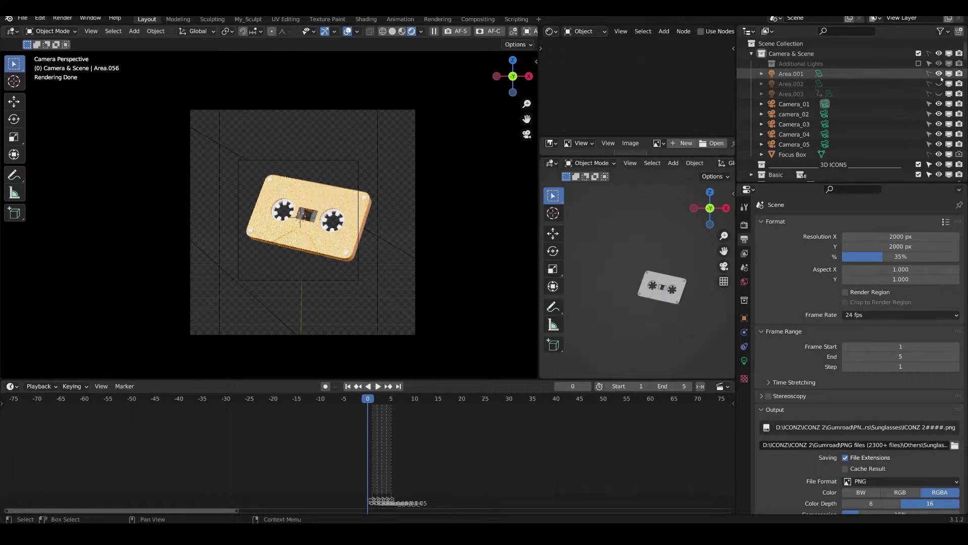
{"action": "left_click", "coordinate": [938, 74]}
{"action": "left_click", "coordinate": [939, 94]}
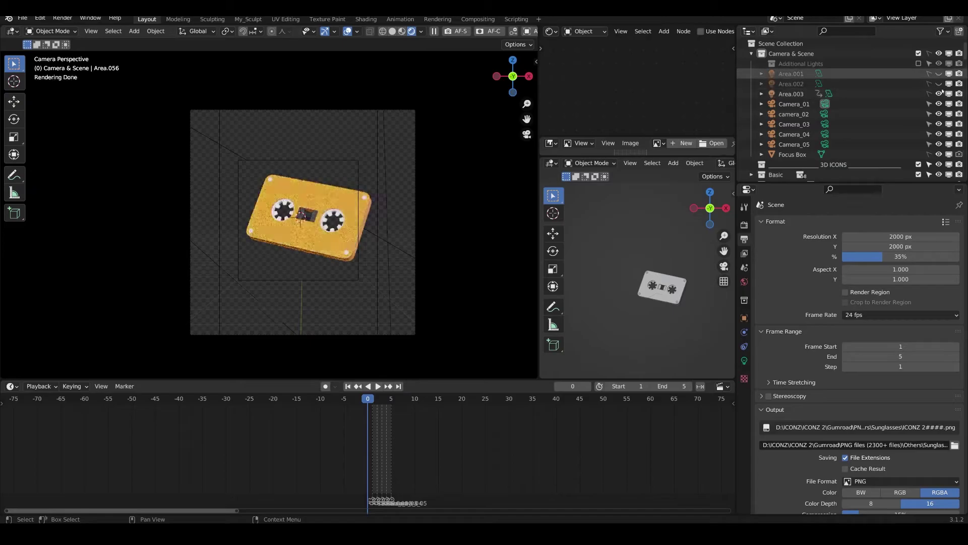
{"action": "left_click", "coordinate": [939, 94]}
{"action": "left_click_drag", "start_coordinate": [938, 74], "coordinate": [938, 84]}
Set the color of the cassette's Area.056 light to blue (H 0.646, S 0.951, V 1.000)
{"action": "scroll", "coordinate": [869, 109], "scroll_direction": "down", "scroll_amount": 10}
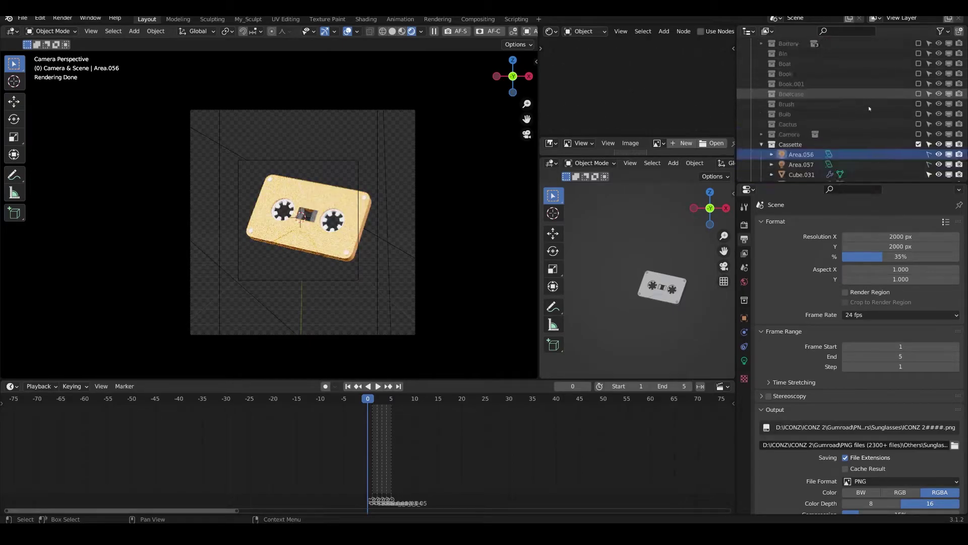
{"action": "scroll", "coordinate": [869, 109], "scroll_direction": "down", "scroll_amount": 3}
{"action": "left_click", "coordinate": [744, 360]}
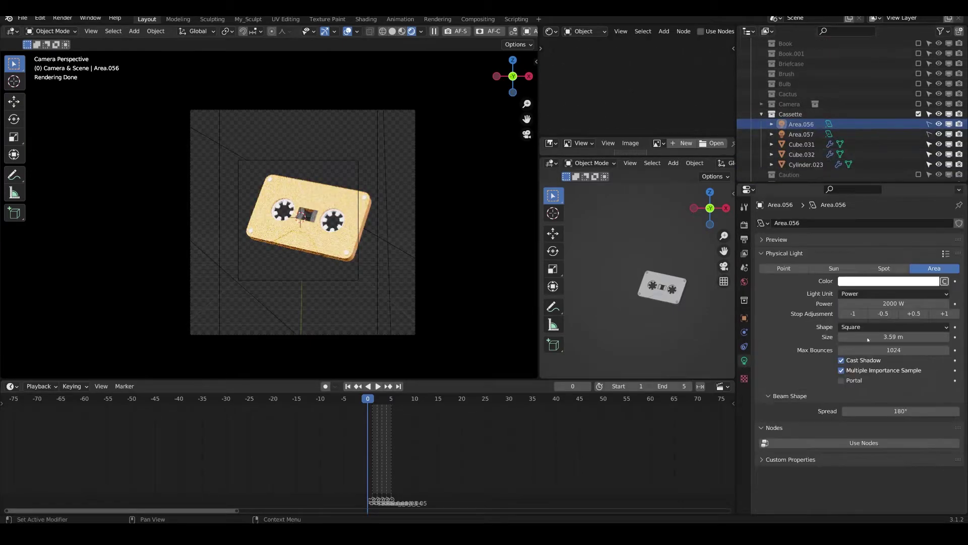
{"action": "left_click", "coordinate": [887, 280]}
{"action": "left_click", "coordinate": [896, 163]}
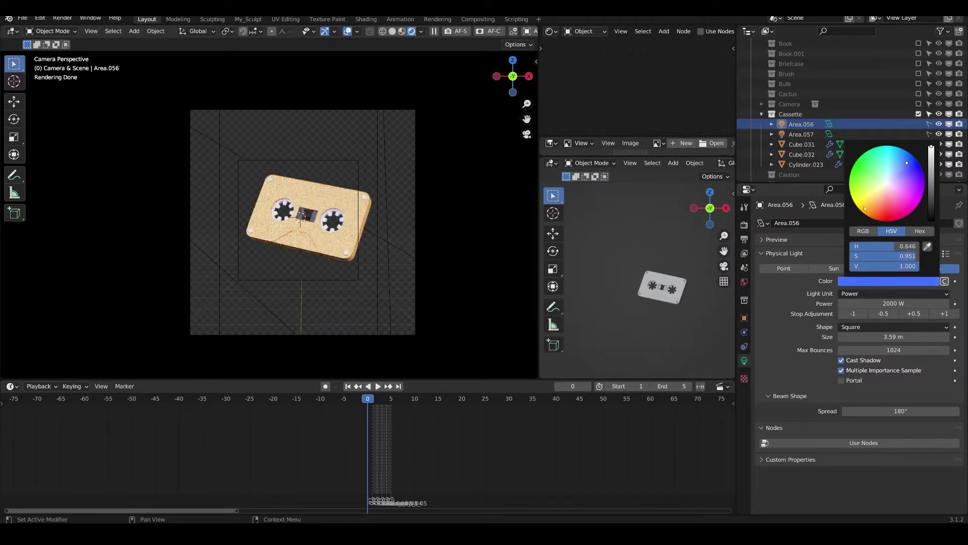
Set the cassette's Area.057 light to a light green color and hide the Area.001, Area.002 and Area.003 scene lights
{"action": "left_click", "coordinate": [916, 134]}
{"action": "left_click", "coordinate": [890, 280]}
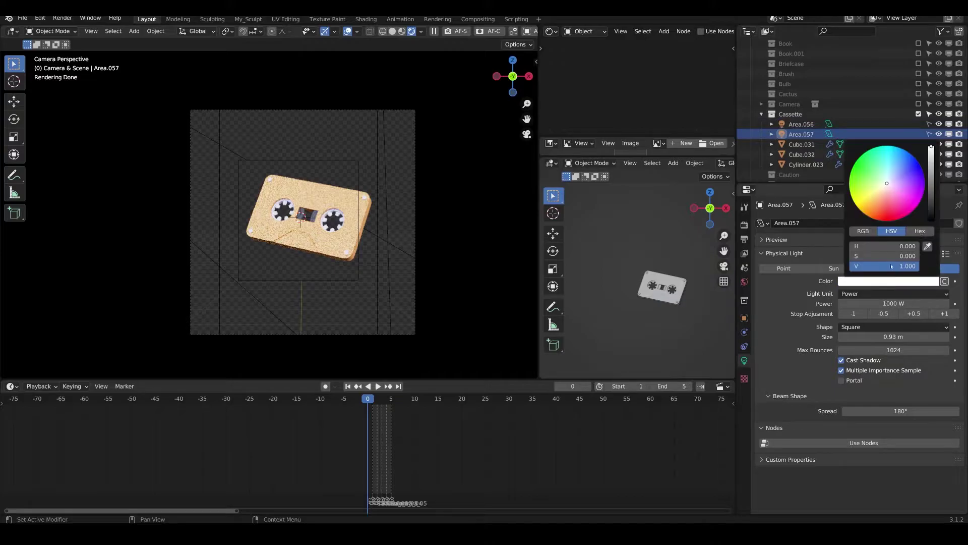
{"action": "left_click", "coordinate": [910, 173]}
{"action": "left_click_drag", "start_coordinate": [911, 178], "coordinate": [858, 187]}
{"action": "scroll", "coordinate": [880, 110], "scroll_direction": "up", "scroll_amount": 10}
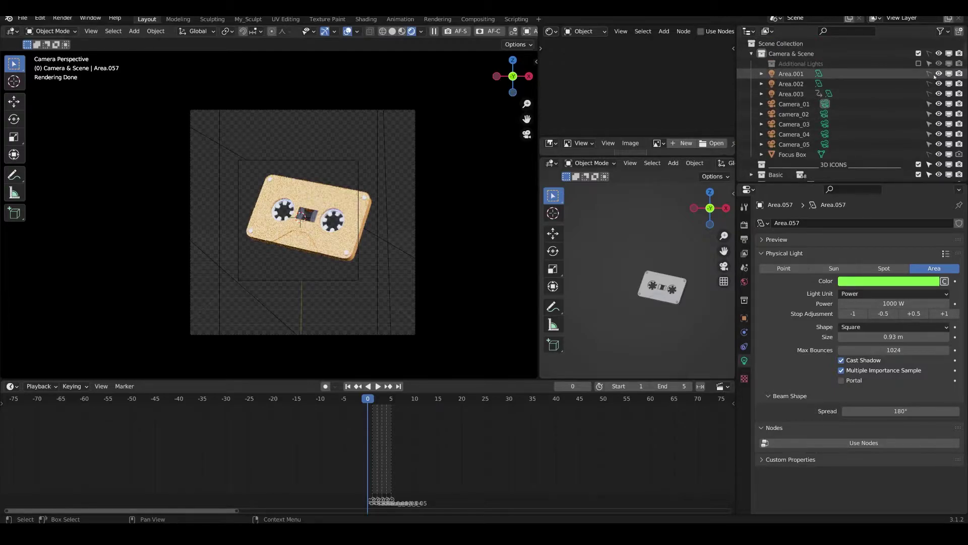
{"action": "left_click_drag", "start_coordinate": [938, 74], "coordinate": [938, 94]}
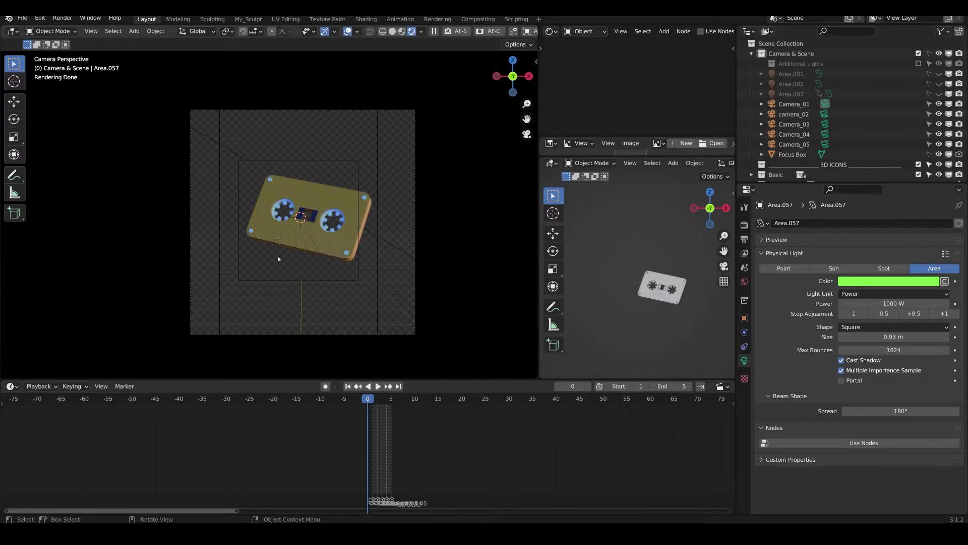
Select all parts of the cassette and try rotating them about -26.8° freely in the camera view
{"action": "left_click", "coordinate": [355, 194]}
{"action": "left_click_drag", "start_coordinate": [215, 154], "coordinate": [385, 281]}
{"action": "key", "text": "r"}
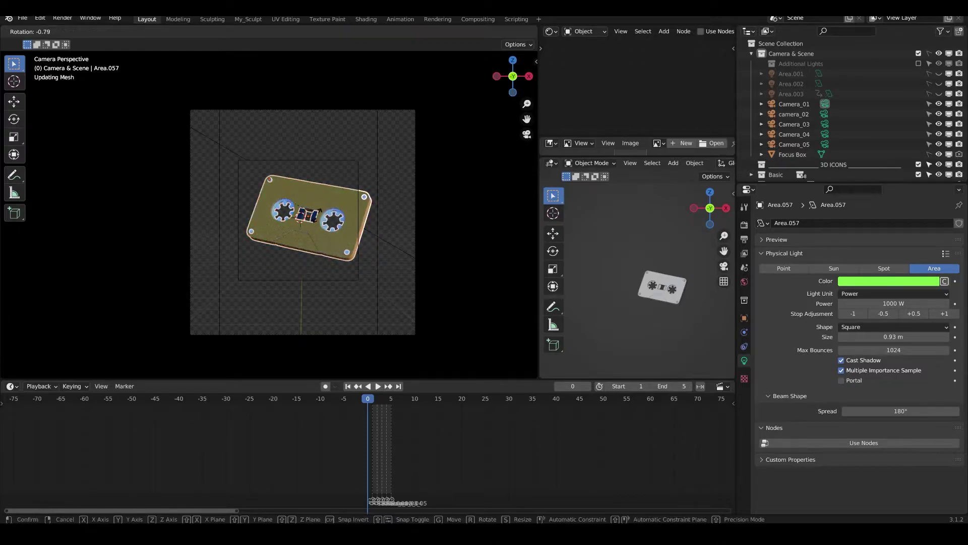
{"action": "left_click", "coordinate": [312, 207]}
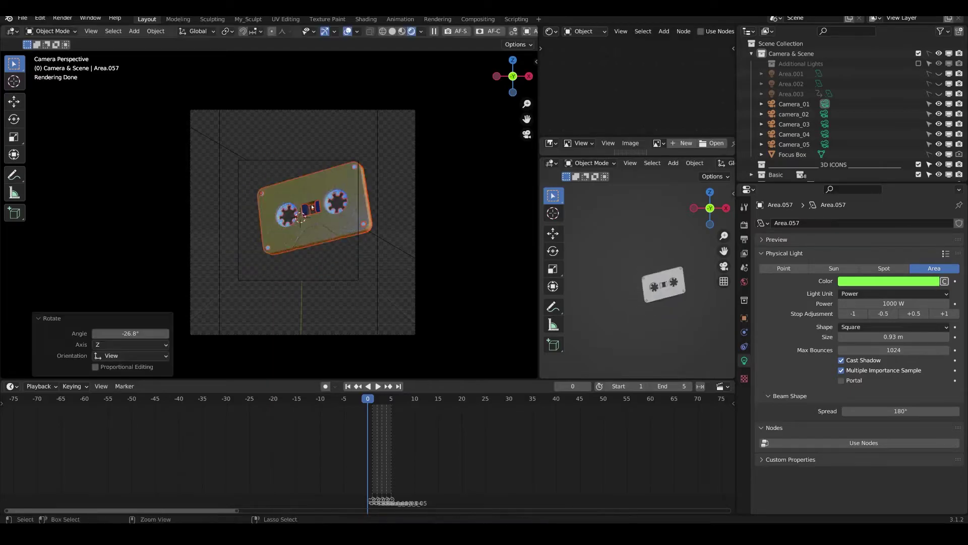
Try rotating the cassette about 25.6° around the global X axis and undo that rotation
{"action": "key", "text": "r"}
{"action": "key", "text": "x"}
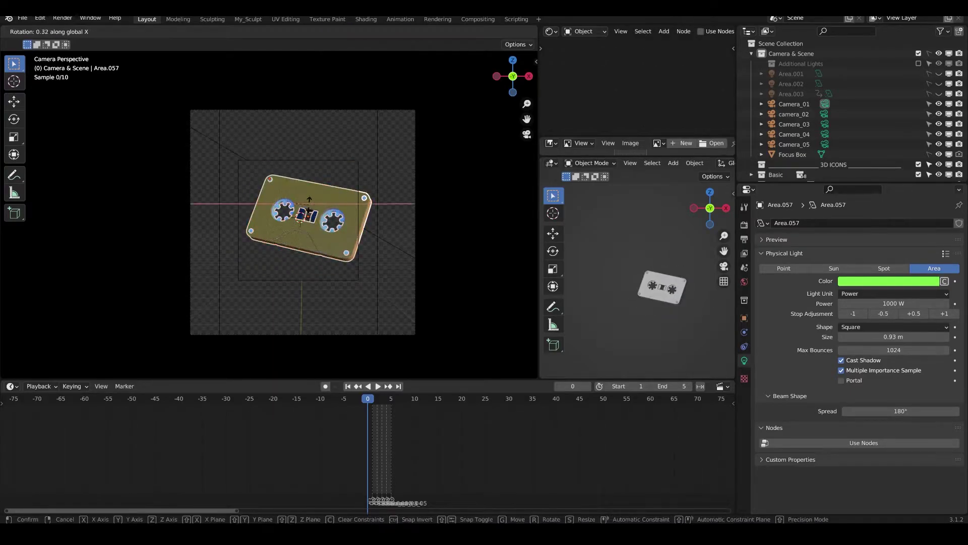
{"action": "left_click", "coordinate": [319, 194]}
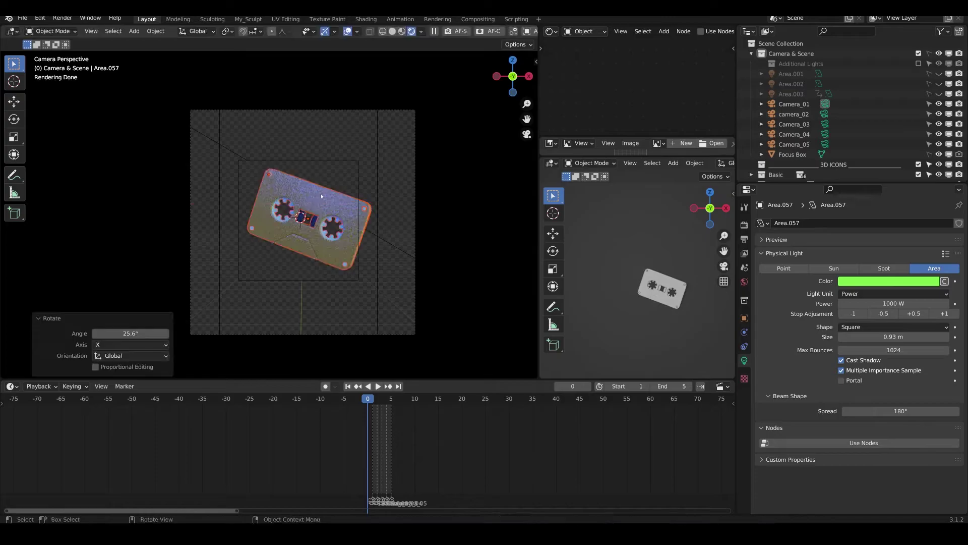
{"action": "key", "text": "ctrl+z"}
Rotate the cassette about -11.8° around global Z, -9.69° around global Y and 4.46° around global Z
{"action": "key", "text": "r"}
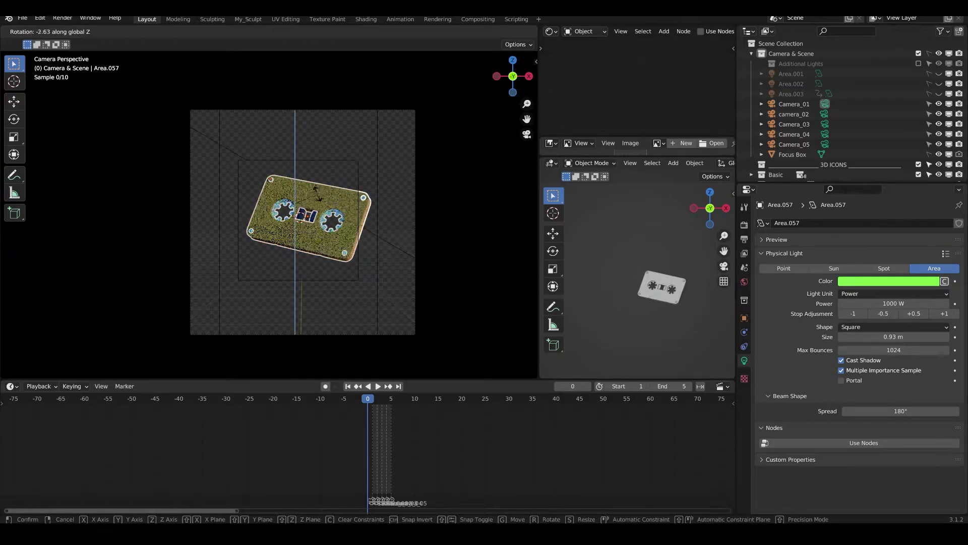
{"action": "key", "text": "z"}
{"action": "left_click", "coordinate": [313, 195]}
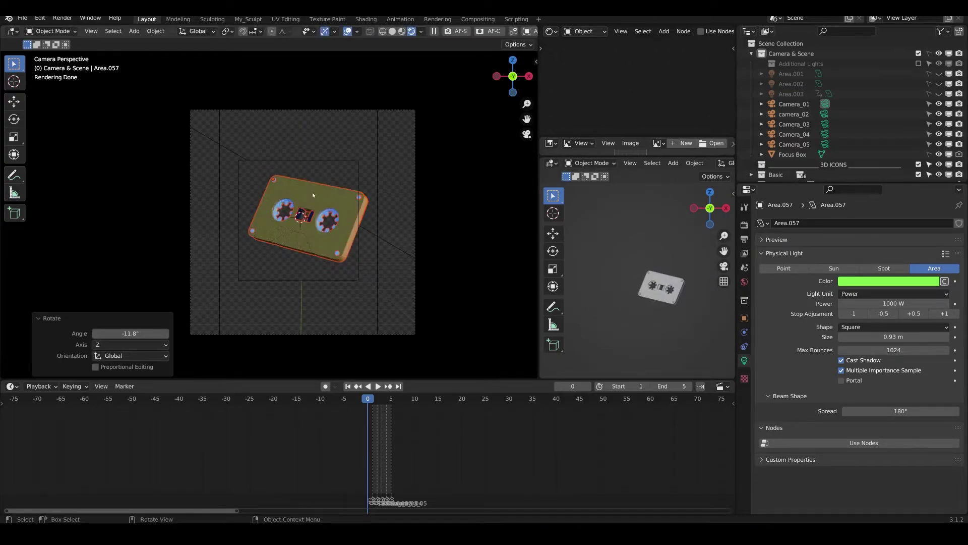
{"action": "key", "text": "r"}
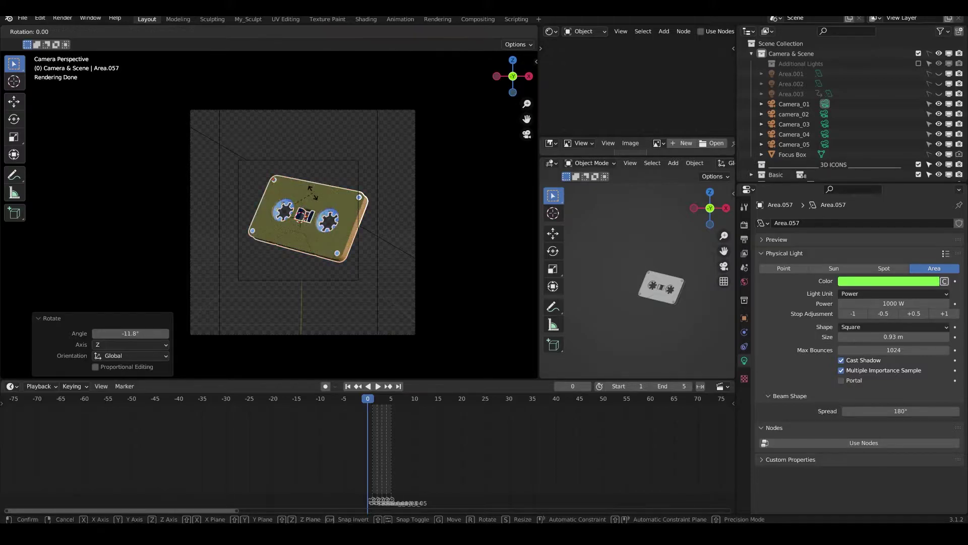
{"action": "key", "text": "y"}
{"action": "left_click", "coordinate": [314, 188]}
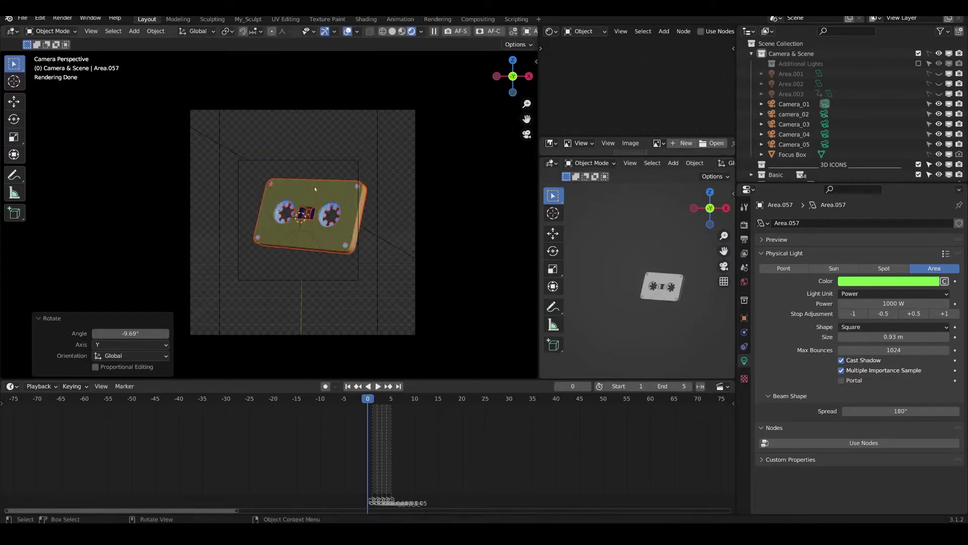
{"action": "key", "text": "r"}
{"action": "left_click", "coordinate": [310, 196]}
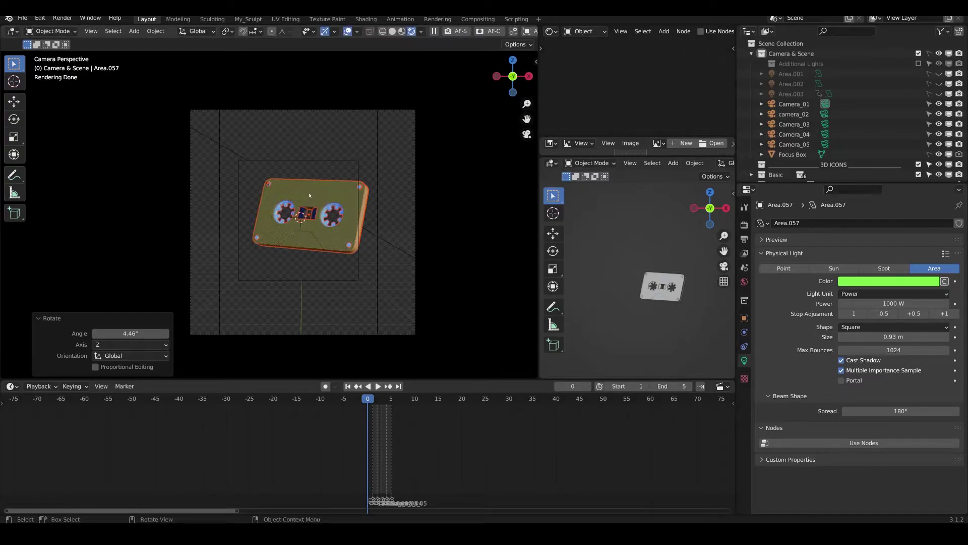
Scale the cassette uniformly to about 0.937, and try a scale along the X axis only and undo it
{"action": "key", "text": "s"}
{"action": "left_click", "coordinate": [311, 194]}
{"action": "key", "text": "s"}
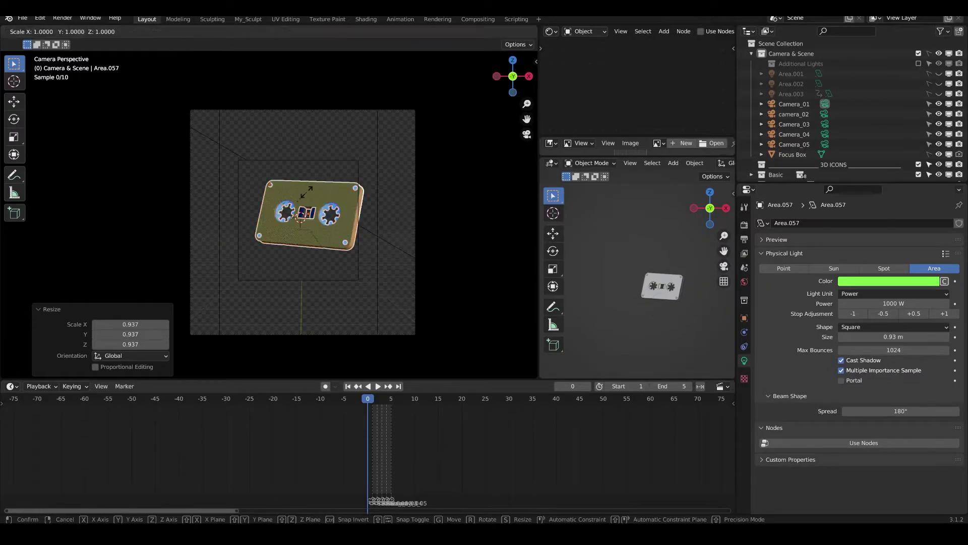
{"action": "key", "text": "x"}
{"action": "left_click", "coordinate": [324, 182]}
{"action": "key", "text": "ctrl+z"}
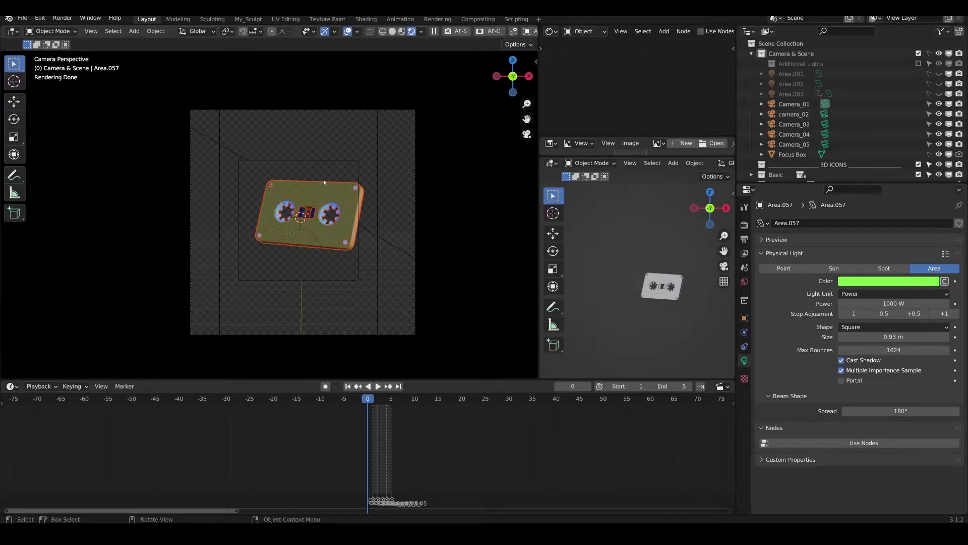
Try moving the cassette freely in the camera view and along the Z axis
{"action": "key", "text": "g"}
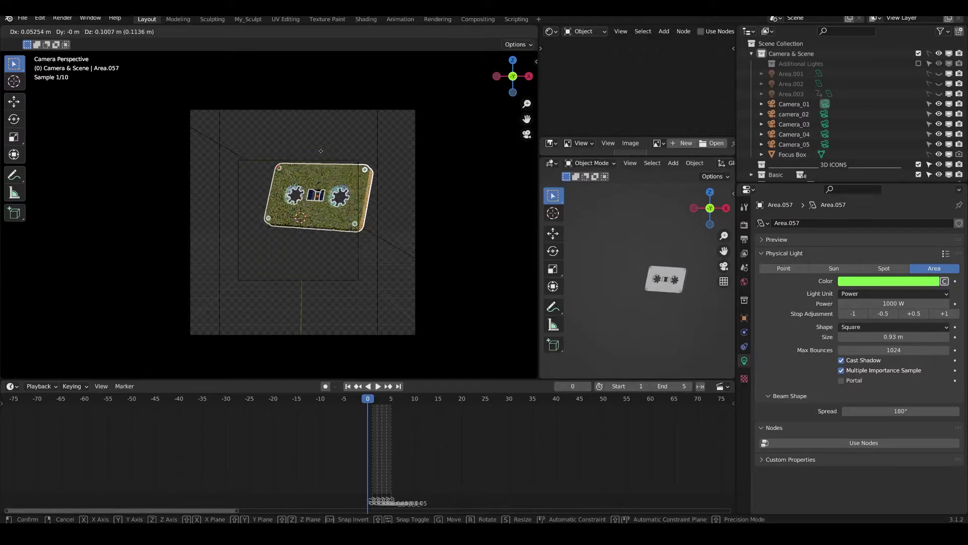
{"action": "left_click", "coordinate": [320, 178]}
{"action": "key", "text": "g"}
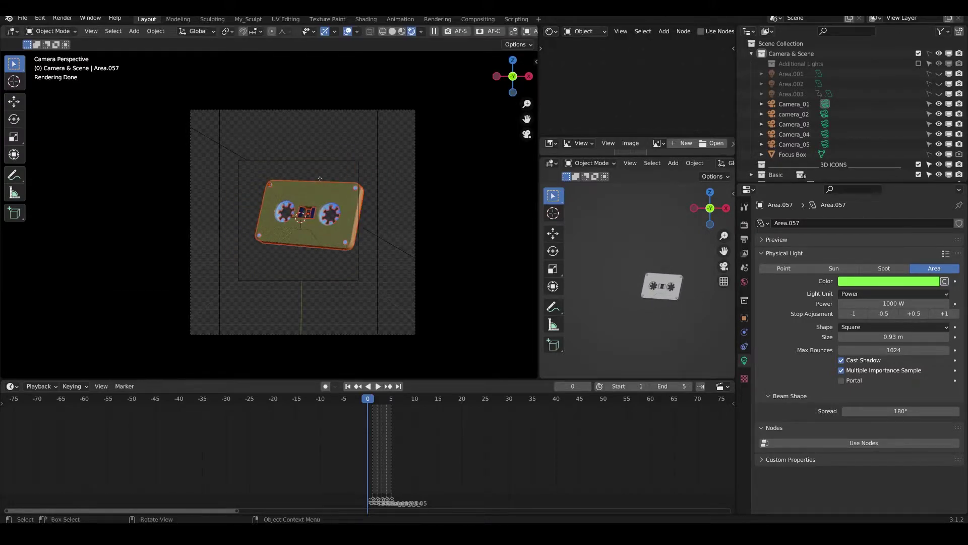
{"action": "key", "text": "z"}
{"action": "left_click", "coordinate": [319, 178]}
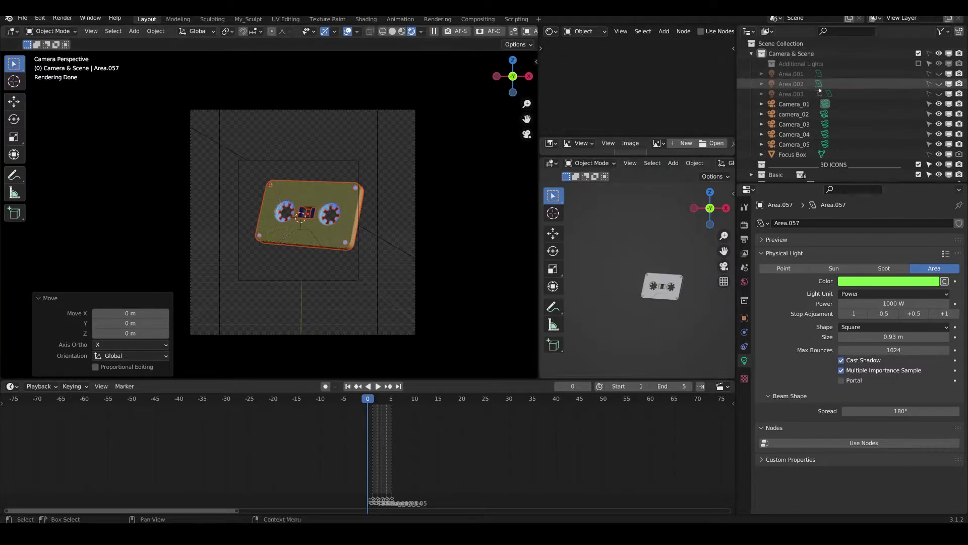
Look through the Medic, Food & Drinks, Christmas and Basic icon collections in the outliner
{"action": "scroll", "coordinate": [807, 90], "scroll_direction": "down", "scroll_amount": 6}
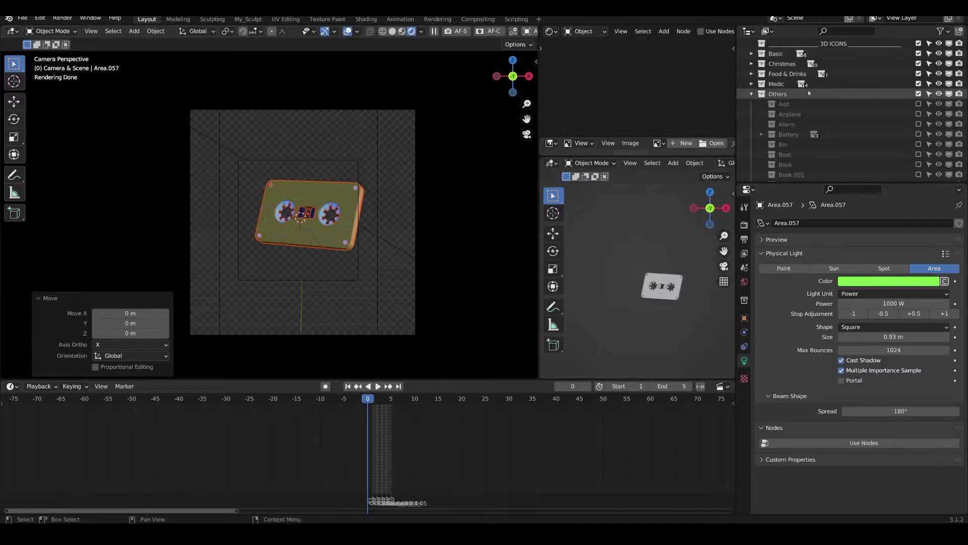
{"action": "scroll", "coordinate": [792, 109], "scroll_direction": "up", "scroll_amount": 2}
{"action": "left_click", "coordinate": [779, 104]}
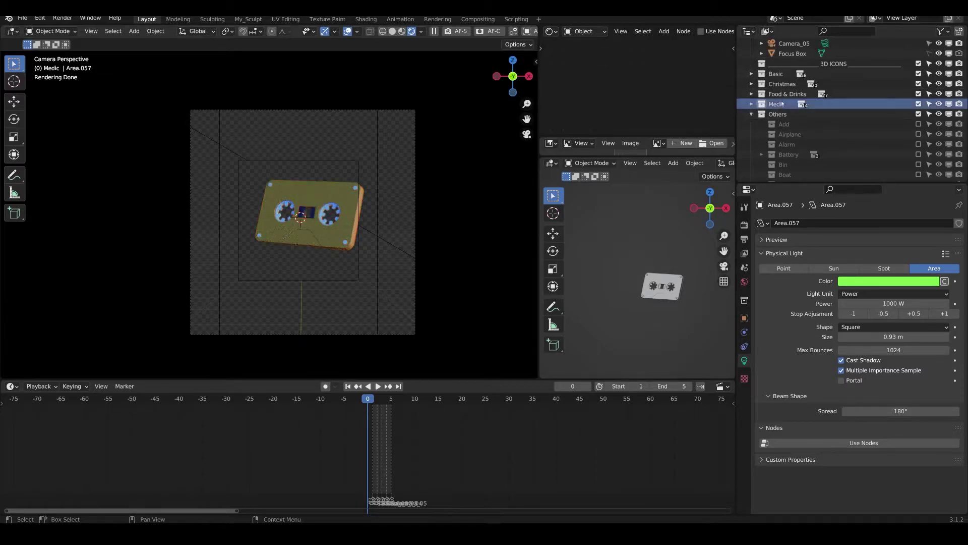
{"action": "left_click", "coordinate": [784, 94]}
{"action": "left_click", "coordinate": [781, 84]}
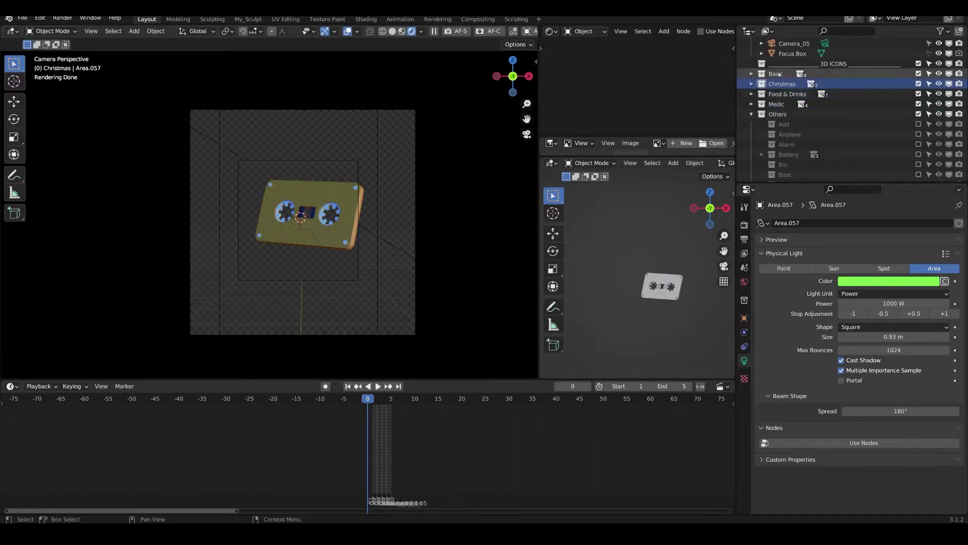
{"action": "left_click", "coordinate": [774, 74]}
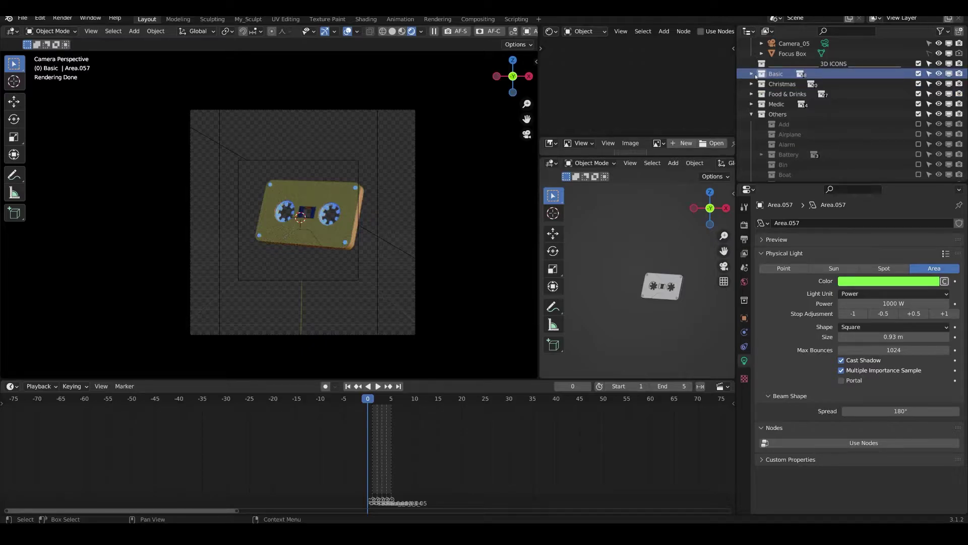
Select the cassette body Cube.031 and show the Area.001, Area.002 and Area.003 scene lights
{"action": "scroll", "coordinate": [802, 136], "scroll_direction": "down", "scroll_amount": 10}
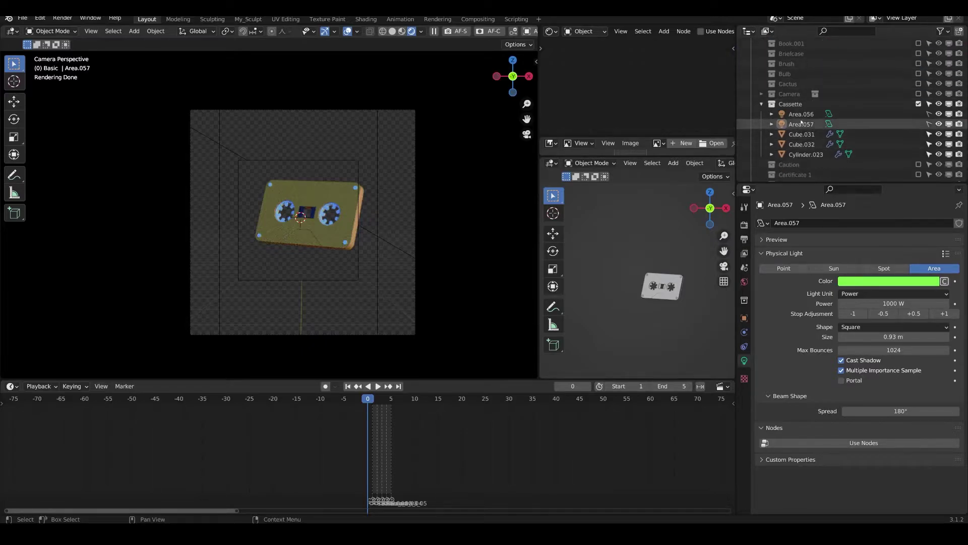
{"action": "left_click", "coordinate": [802, 135]}
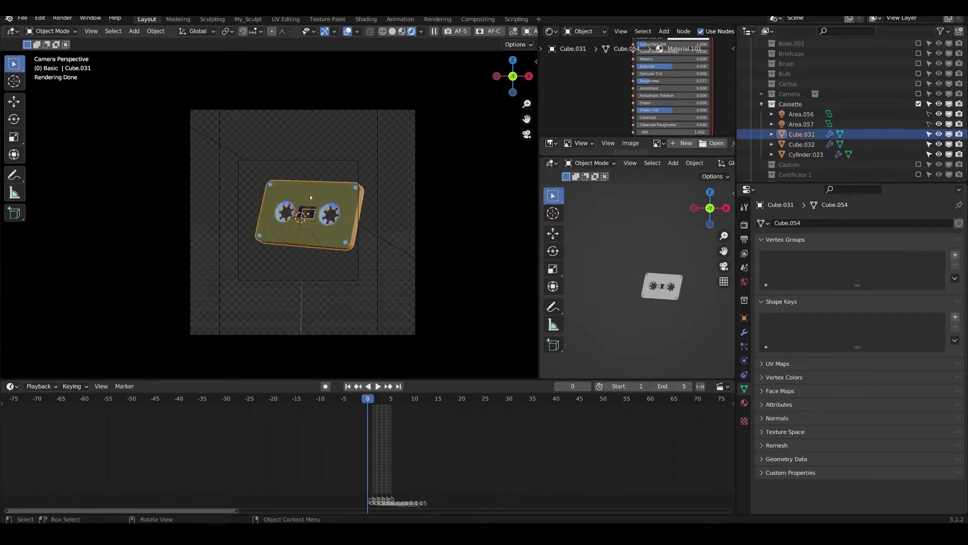
{"action": "scroll", "coordinate": [932, 76], "scroll_direction": "up", "scroll_amount": 10}
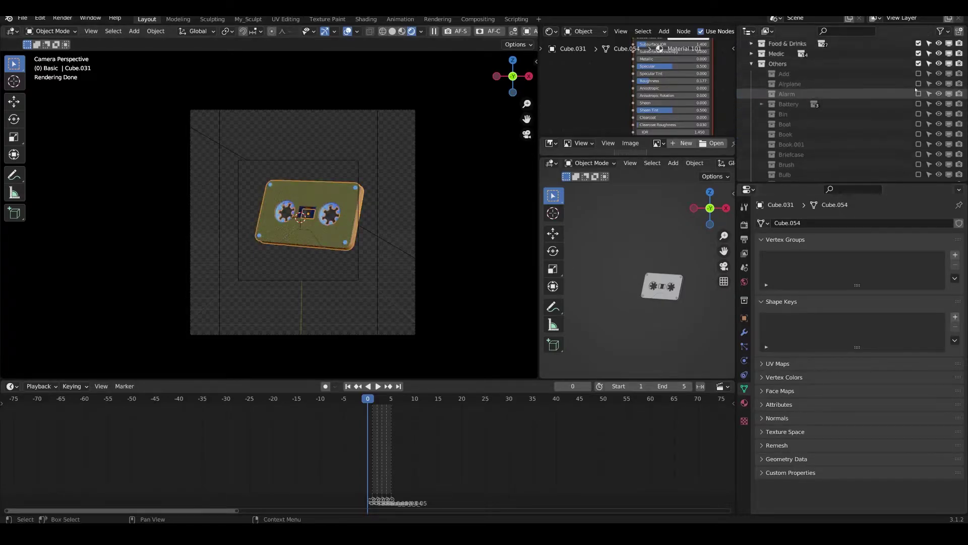
{"action": "scroll", "coordinate": [932, 76], "scroll_direction": "up", "scroll_amount": 7}
{"action": "left_click_drag", "start_coordinate": [938, 73], "coordinate": [938, 94]}
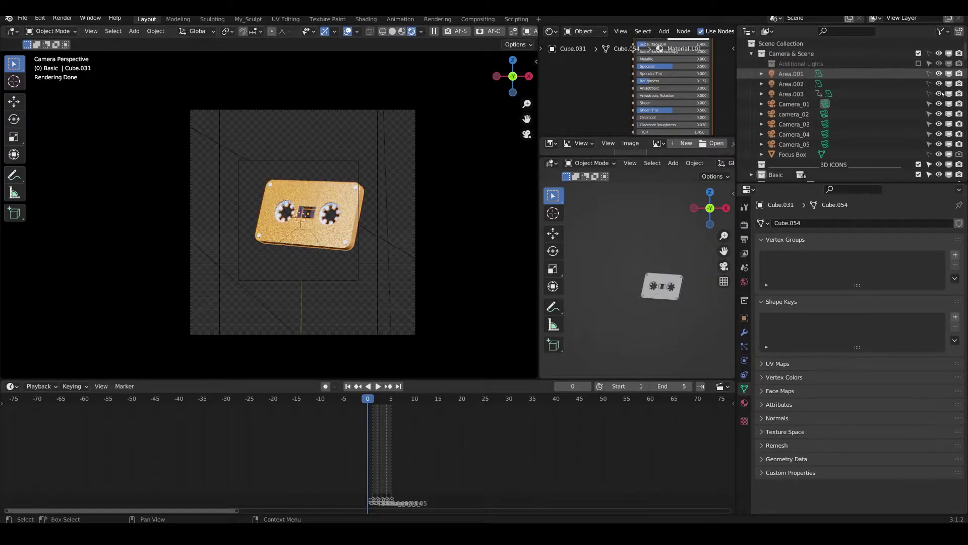
Replace the material of the cassette body Cube.031 with Material.093
{"action": "scroll", "coordinate": [819, 144], "scroll_direction": "down", "scroll_amount": 8}
{"action": "scroll", "coordinate": [819, 145], "scroll_direction": "down", "scroll_amount": 5}
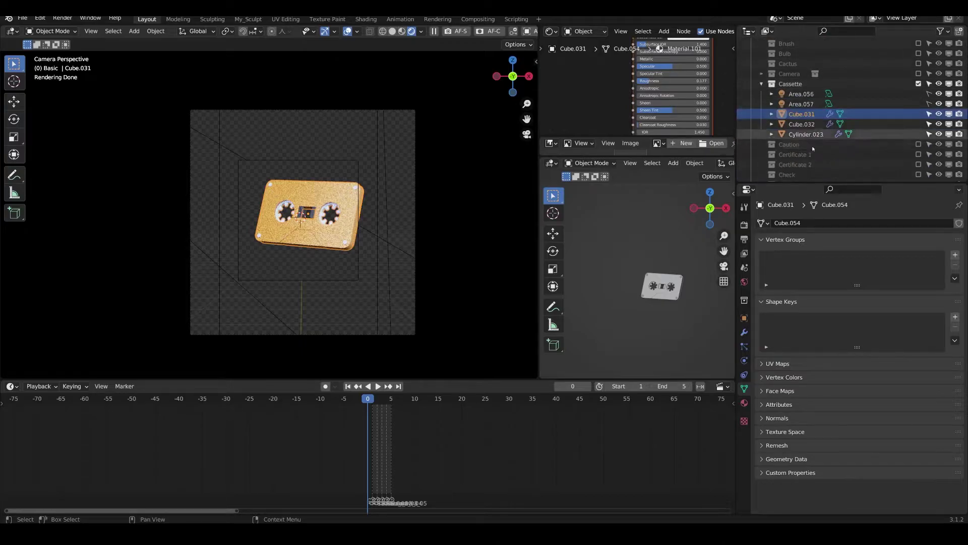
{"action": "left_click", "coordinate": [744, 402]}
{"action": "left_click", "coordinate": [763, 287]}
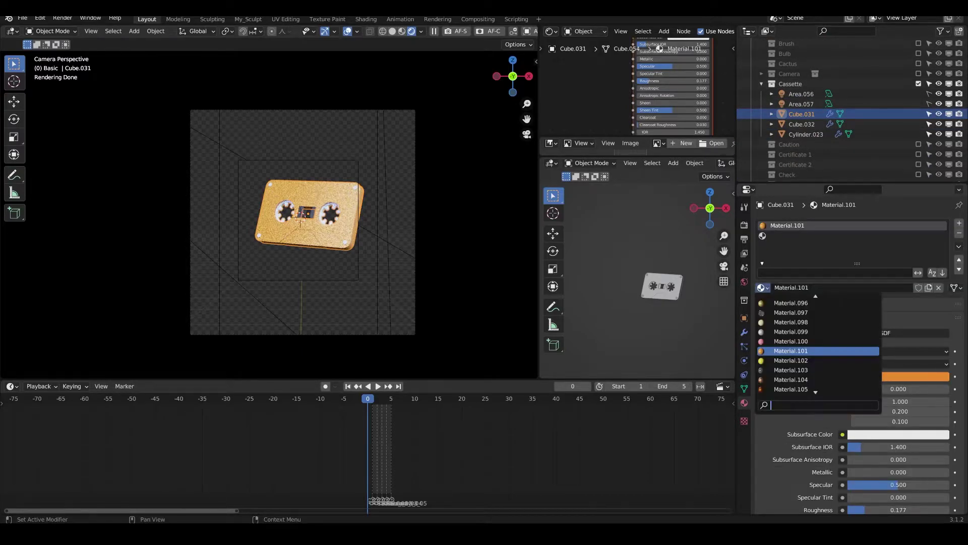
{"action": "left_click", "coordinate": [802, 322]}
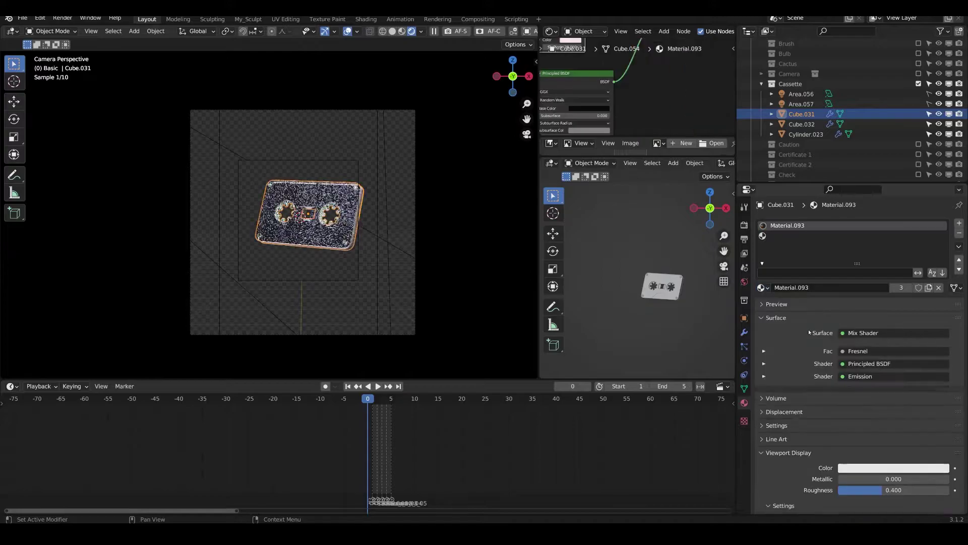
Look through the existing materials and assign CLAY.002 to the cassette body Cube.031
{"action": "left_click", "coordinate": [764, 287]}
{"action": "scroll", "coordinate": [792, 312], "scroll_direction": "up", "scroll_amount": 15}
{"action": "scroll", "coordinate": [817, 346], "scroll_direction": "up", "scroll_amount": 20}
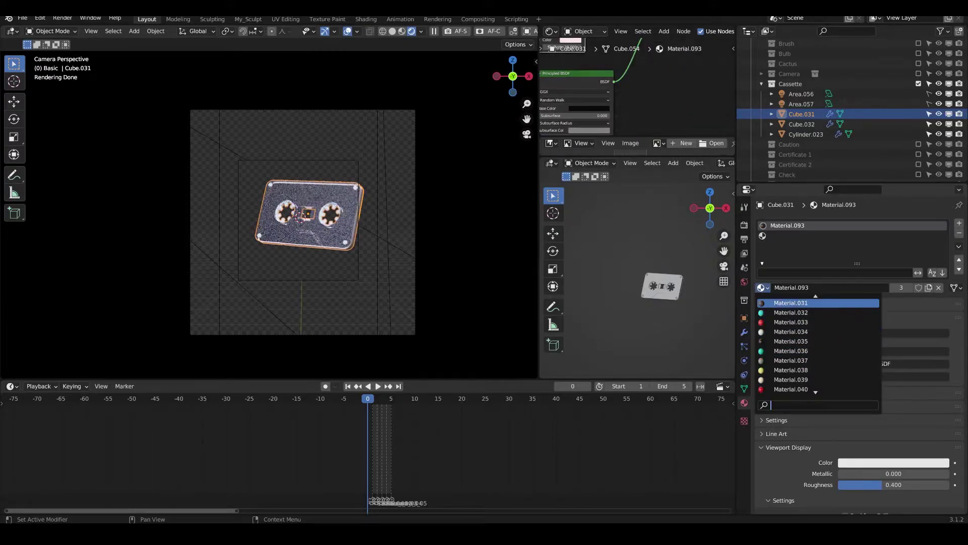
{"action": "scroll", "coordinate": [817, 345], "scroll_direction": "up", "scroll_amount": 20}
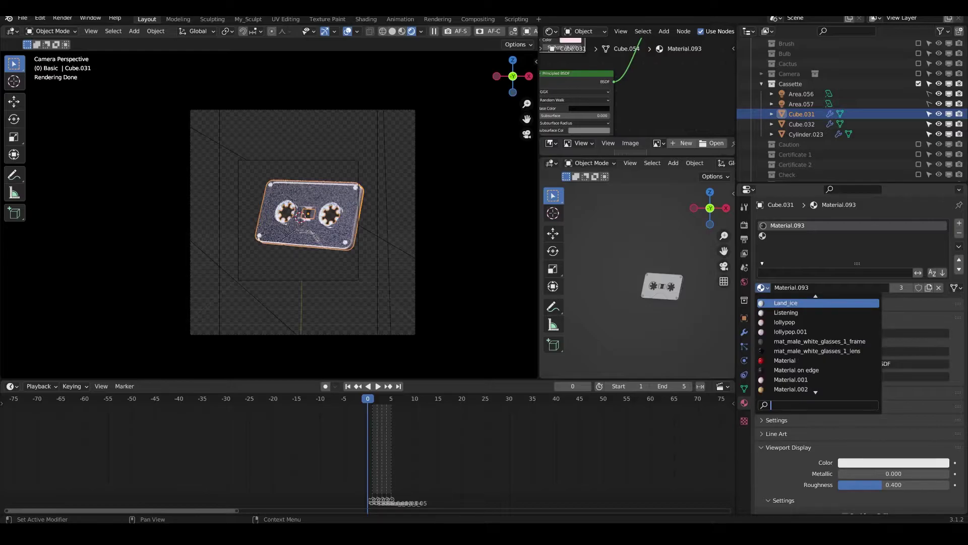
{"action": "scroll", "coordinate": [817, 346], "scroll_direction": "down", "scroll_amount": 5}
{"action": "scroll", "coordinate": [817, 345], "scroll_direction": "up", "scroll_amount": 7}
{"action": "scroll", "coordinate": [816, 331], "scroll_direction": "up", "scroll_amount": 12}
{"action": "left_click", "coordinate": [792, 341]}
{"action": "left_click", "coordinate": [763, 288]}
{"action": "scroll", "coordinate": [817, 345], "scroll_direction": "up", "scroll_amount": 15}
{"action": "left_click", "coordinate": [787, 369]}
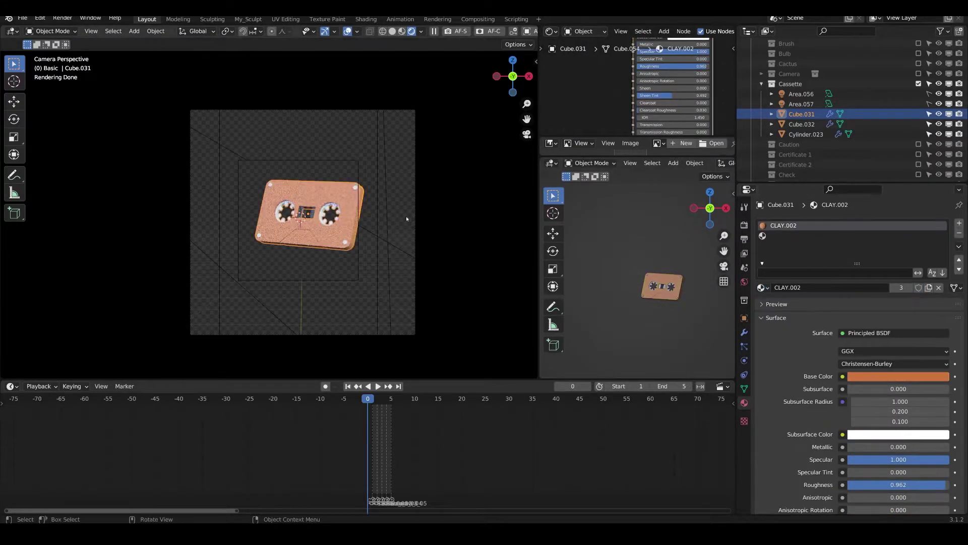
Assign the CLAY material to the cassette body and hide the cassette's Area.056 and Area.057 lights
{"action": "left_click", "coordinate": [763, 288]}
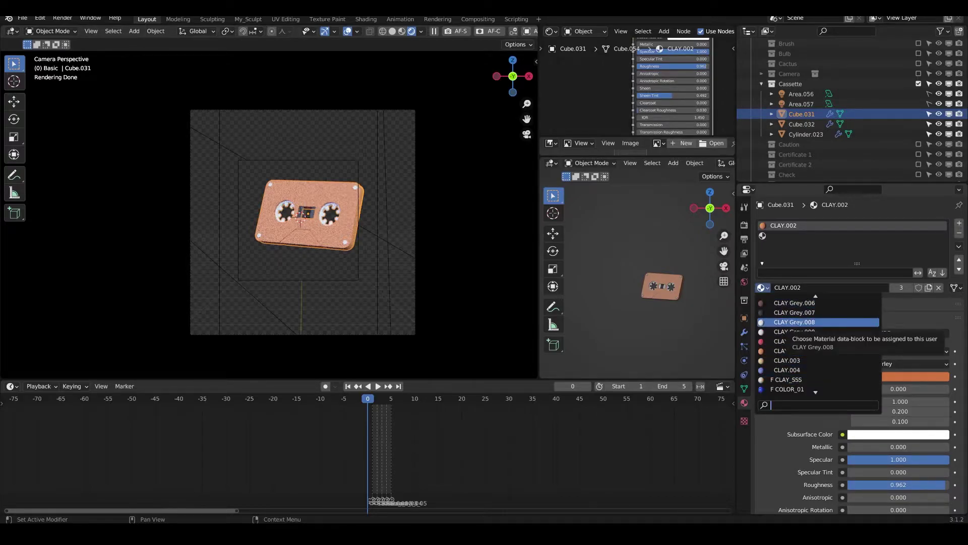
{"action": "scroll", "coordinate": [789, 323], "scroll_direction": "up", "scroll_amount": 10}
{"action": "left_click", "coordinate": [788, 322]}
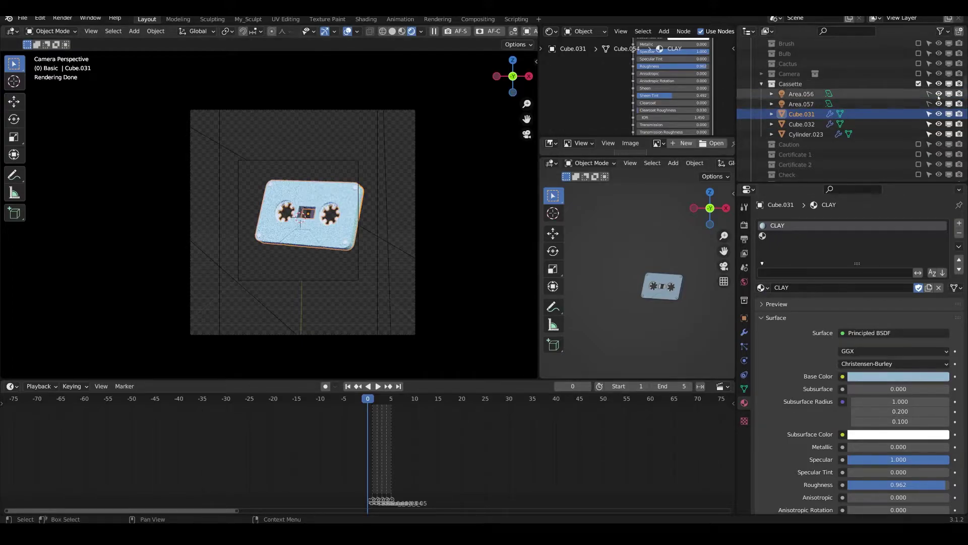
{"action": "left_click_drag", "start_coordinate": [938, 94], "coordinate": [938, 104]}
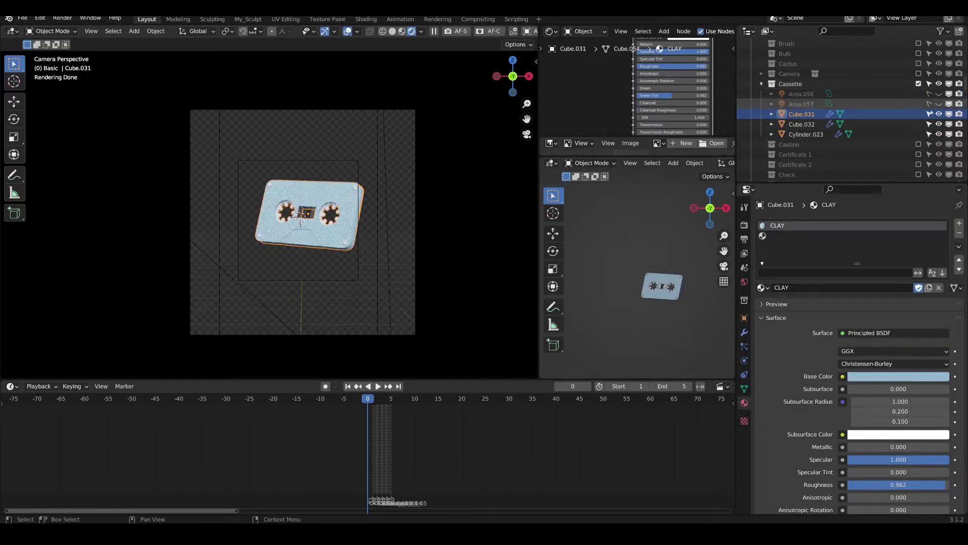
Try the bitcoin.004 material on the cassette body Cube.031 and replace it with the Backward material
{"action": "left_click", "coordinate": [763, 288]}
{"action": "scroll", "coordinate": [786, 338], "scroll_direction": "down", "scroll_amount": 3}
{"action": "left_click", "coordinate": [784, 343]}
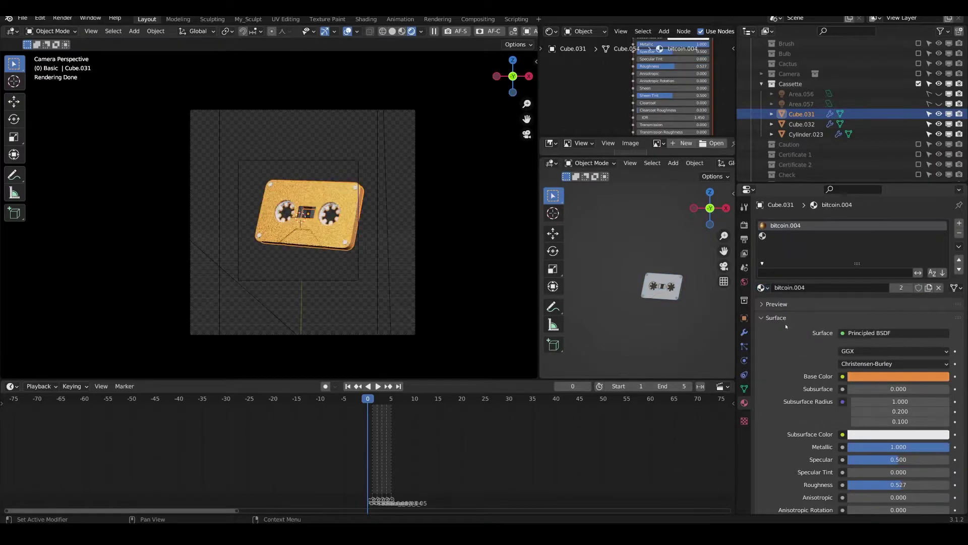
{"action": "left_click", "coordinate": [762, 287]}
{"action": "left_click", "coordinate": [779, 313]}
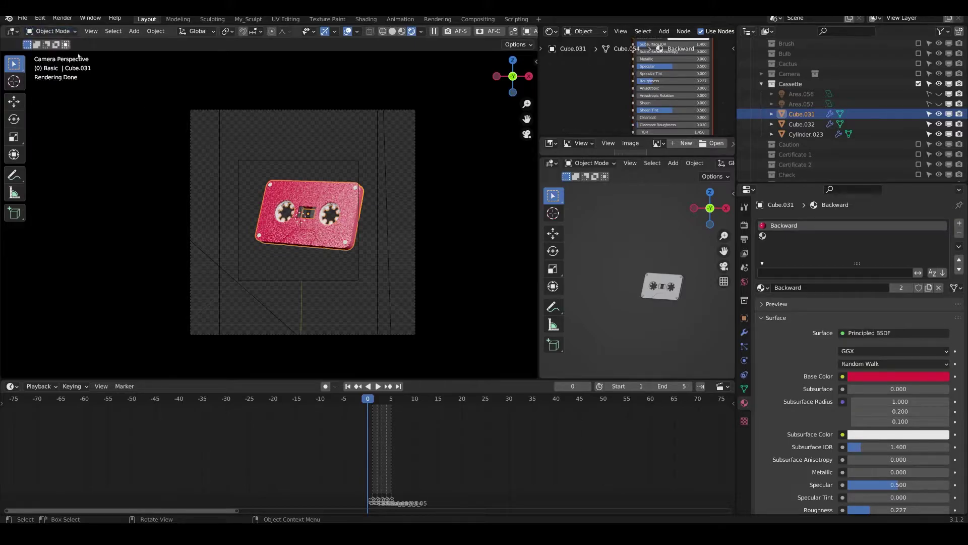
Select the cassette's center part Cube.032 and assign Material.082 to it
{"action": "left_click", "coordinate": [307, 211]}
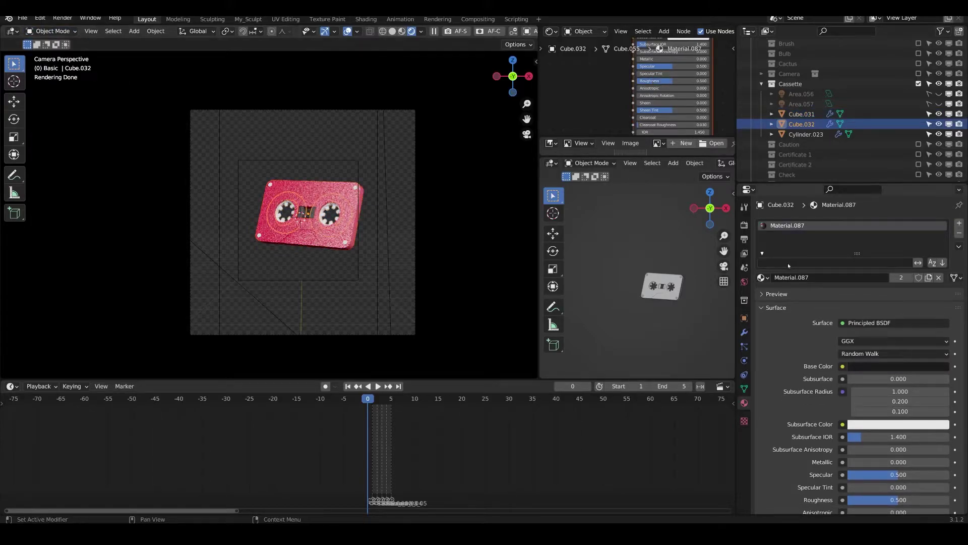
{"action": "left_click", "coordinate": [763, 277]}
{"action": "left_click", "coordinate": [791, 293]}
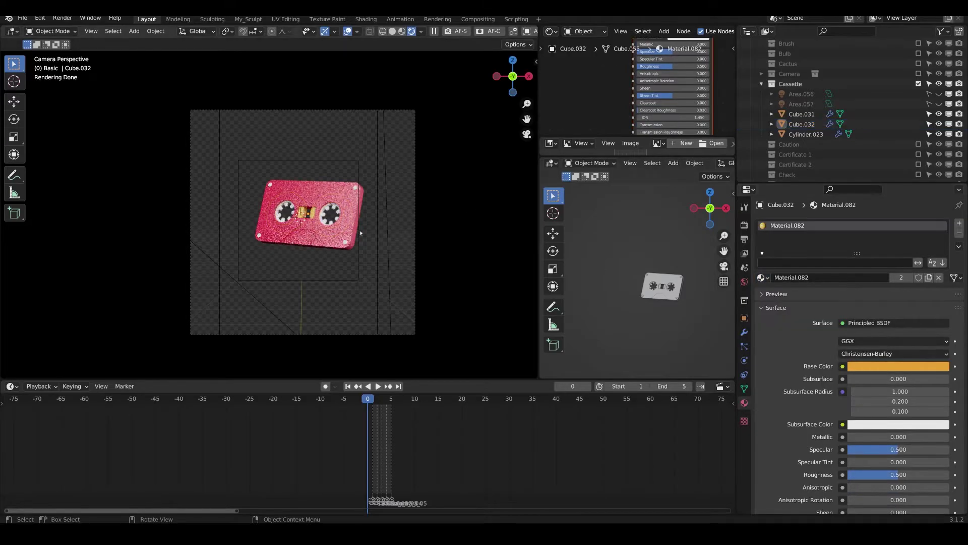
Assign the Black part material to the second material slot of the cassette body Cube.031
{"action": "scroll", "coordinate": [375, 222], "scroll_direction": "up", "scroll_amount": 5}
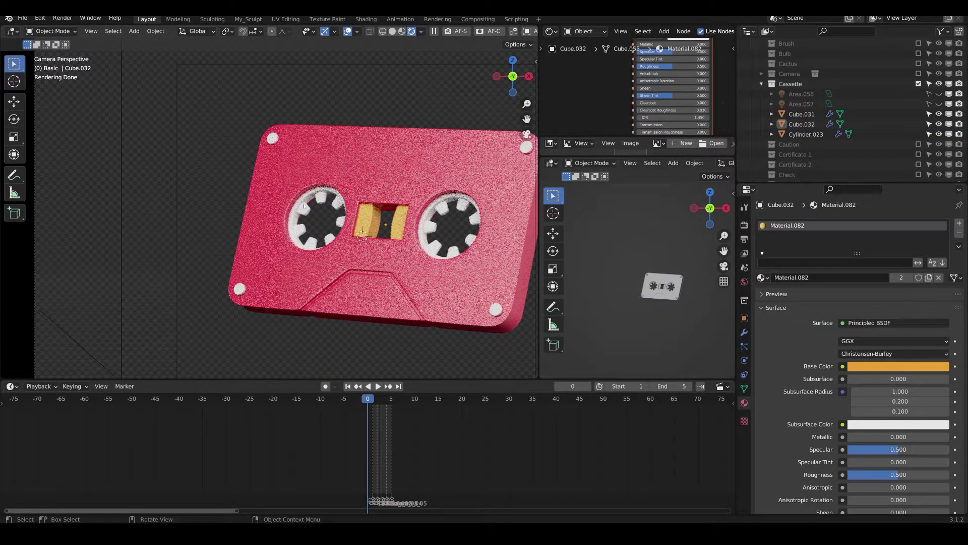
{"action": "left_click", "coordinate": [388, 182]}
{"action": "left_click", "coordinate": [958, 223]}
{"action": "left_click", "coordinate": [763, 287]}
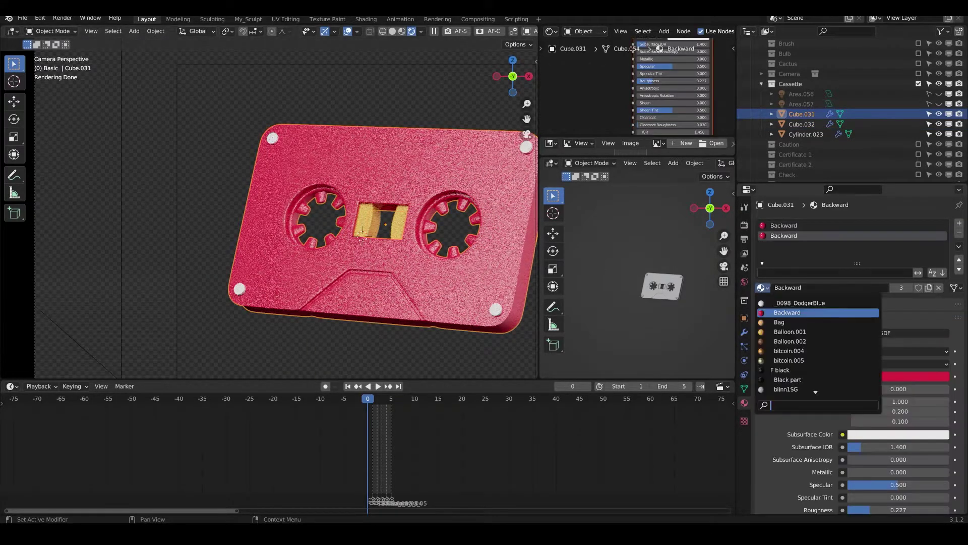
{"action": "left_click", "coordinate": [788, 379]}
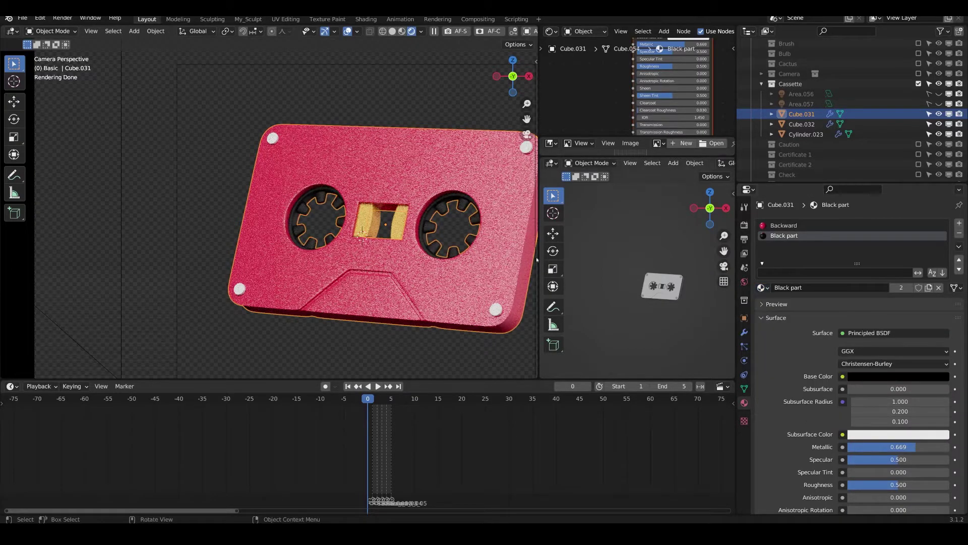
{"action": "left_click", "coordinate": [378, 96]}
{"action": "scroll", "coordinate": [392, 156], "scroll_direction": "down", "scroll_amount": 2}
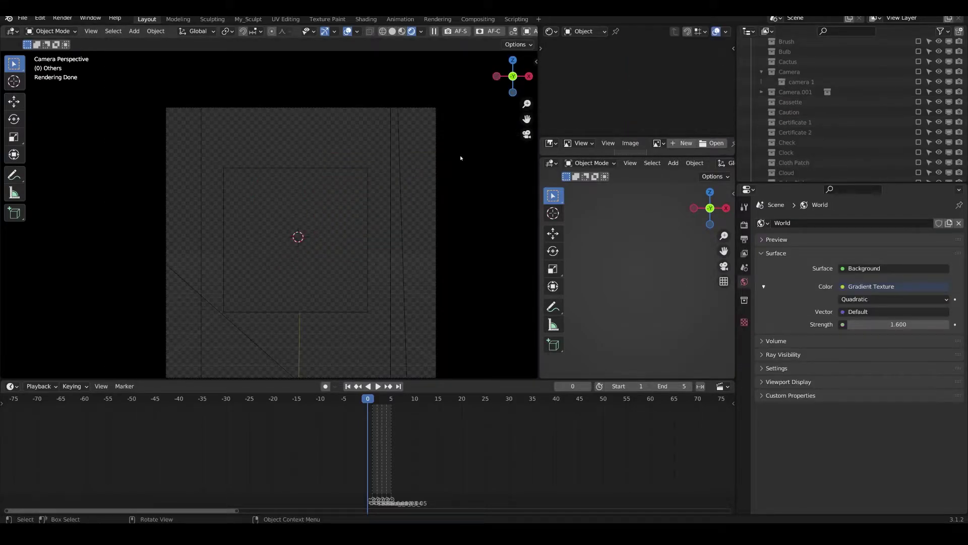
Set the last color stop of the Icosphere's particle material ramp to salmon with hue 0.027, saturation 0.813 and value 1.000
{"action": "scroll", "coordinate": [896, 125], "scroll_direction": "up", "scroll_amount": 5}
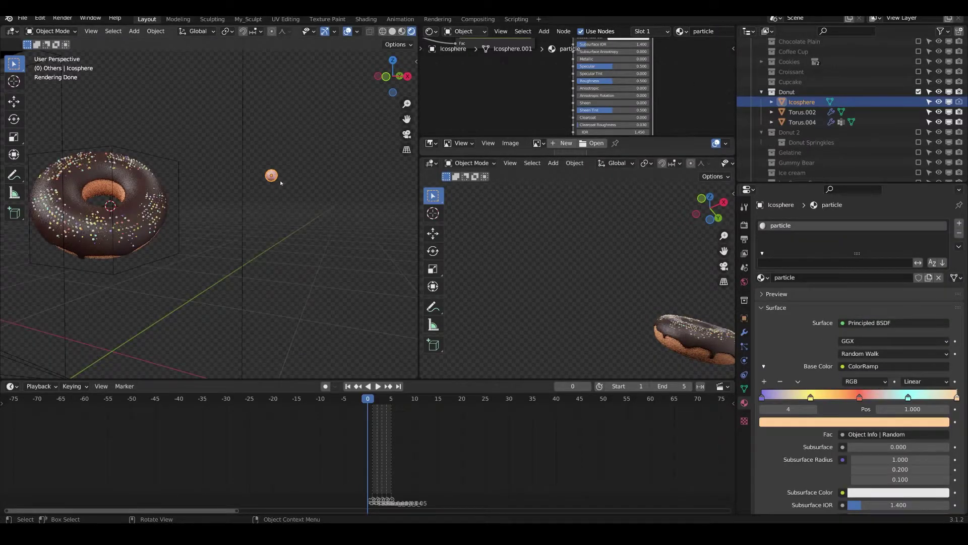
{"action": "middle_click_drag", "start_coordinate": [281, 183], "coordinate": [289, 209]}
{"action": "left_click", "coordinate": [821, 423]}
{"action": "left_click_drag", "start_coordinate": [889, 327], "coordinate": [893, 333]}
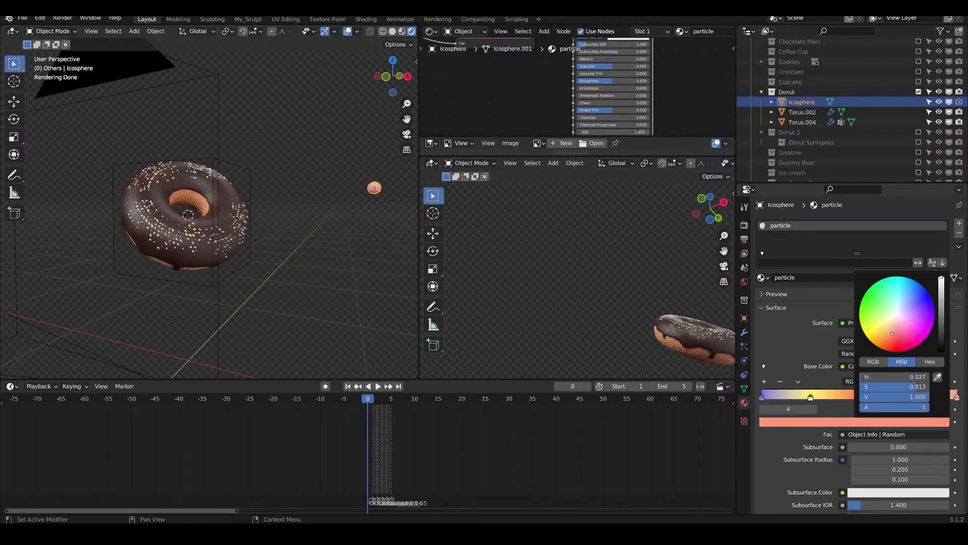
{"action": "middle_click_drag", "start_coordinate": [265, 230], "coordinate": [252, 227]}
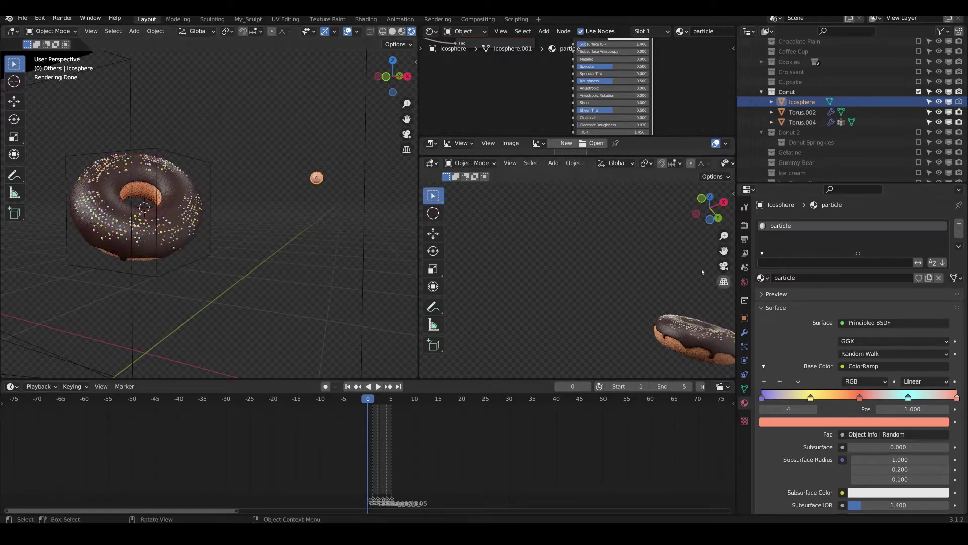
Shift the particle ramp's yellow and red stops toward the start, turn the red stop black and the cyan stop at 0.750 magenta
{"action": "left_click_drag", "start_coordinate": [810, 398], "coordinate": [836, 398]}
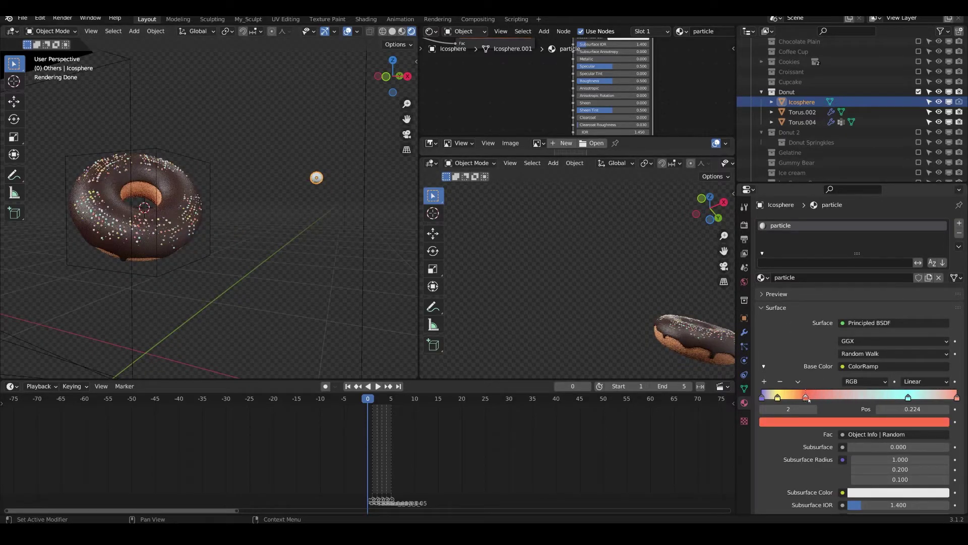
{"action": "left_click", "coordinate": [819, 422]}
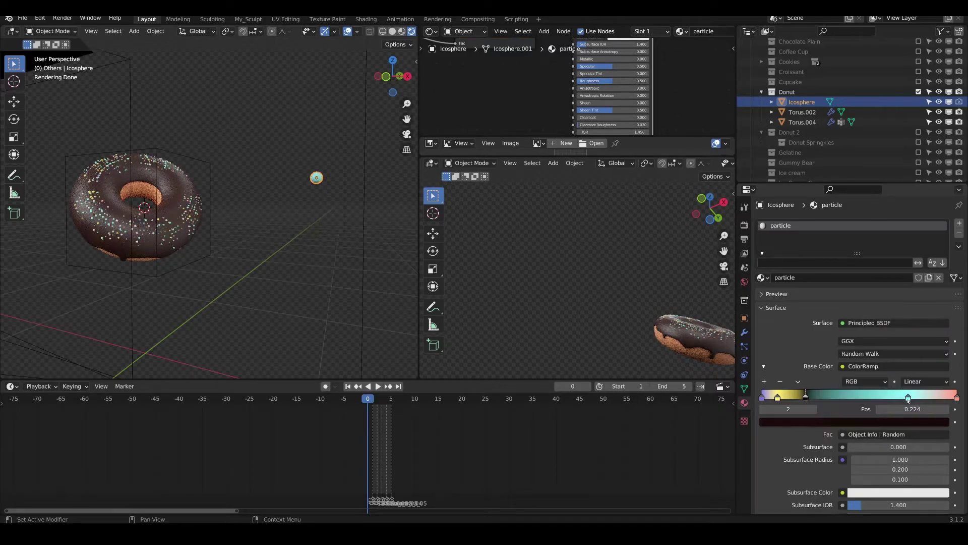
{"action": "left_click", "coordinate": [910, 397]}
{"action": "left_click", "coordinate": [915, 421]}
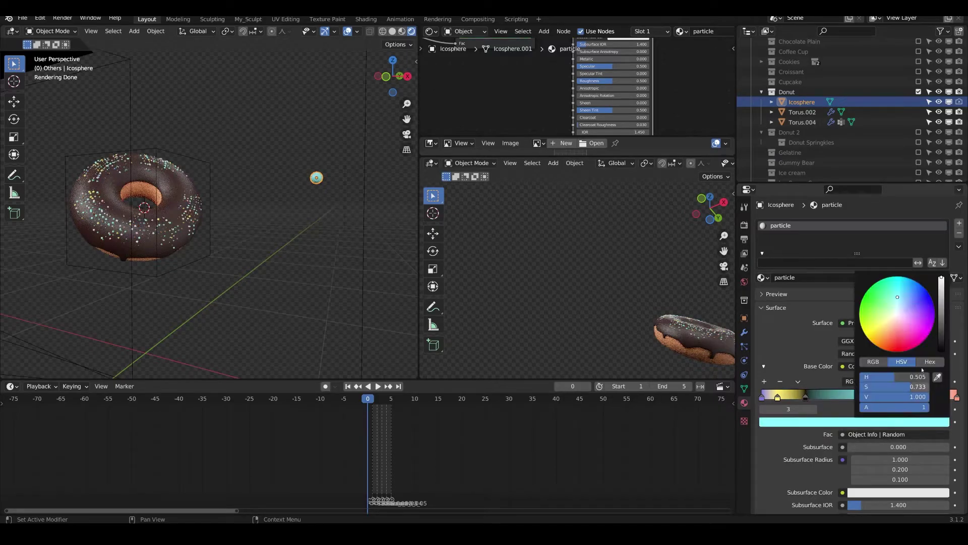
{"action": "left_click_drag", "start_coordinate": [921, 298], "coordinate": [926, 327]}
Examine the donut's recolored sprinkles up close and from several angles
{"action": "middle_click_drag", "start_coordinate": [250, 215], "coordinate": [289, 222], "text": "shift"}
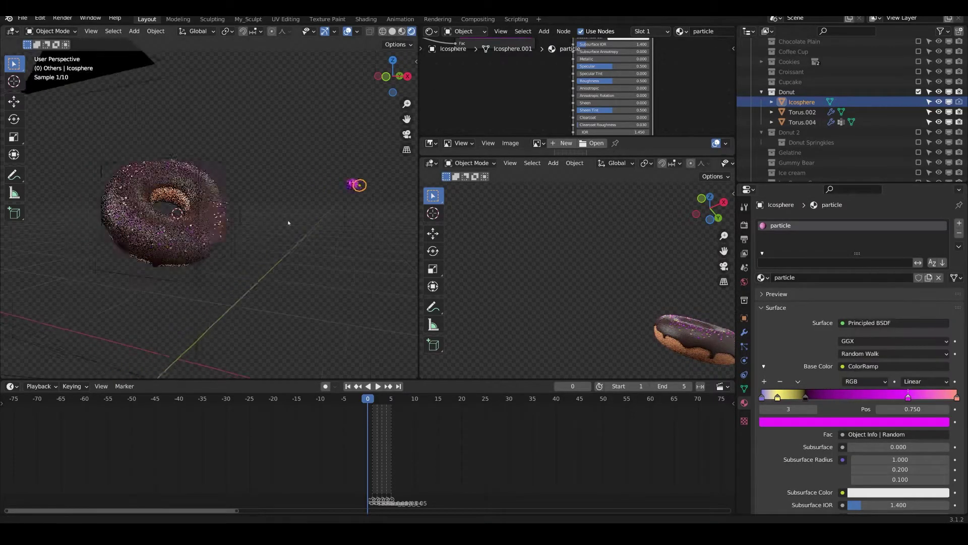
{"action": "scroll", "coordinate": [289, 222], "scroll_direction": "up", "scroll_amount": 5}
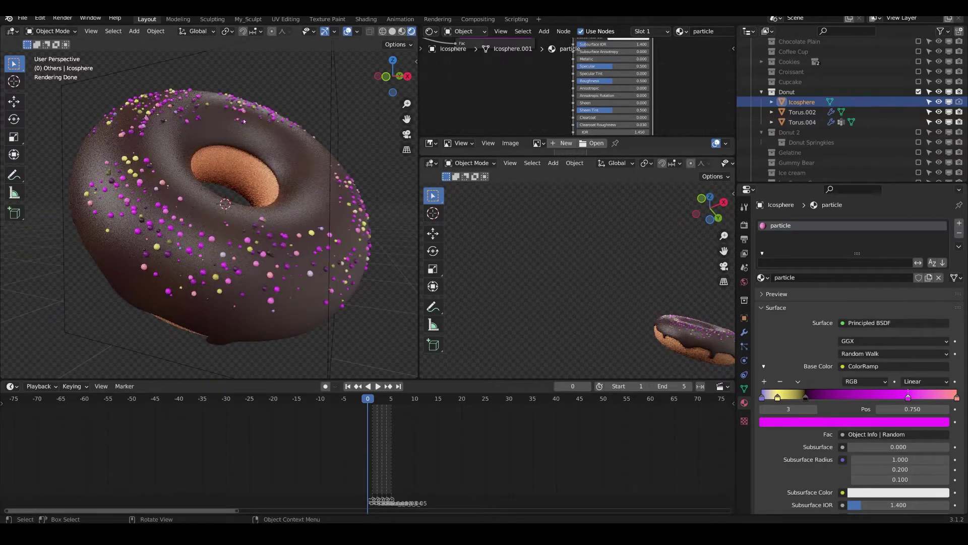
{"action": "middle_click_drag", "start_coordinate": [232, 120], "coordinate": [183, 161]}
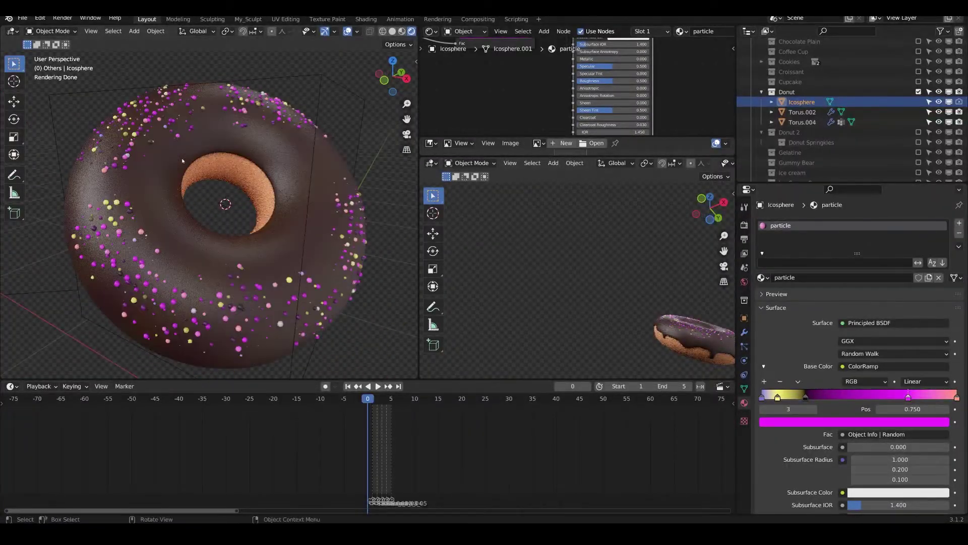
{"action": "scroll", "coordinate": [183, 161], "scroll_direction": "down", "scroll_amount": 3}
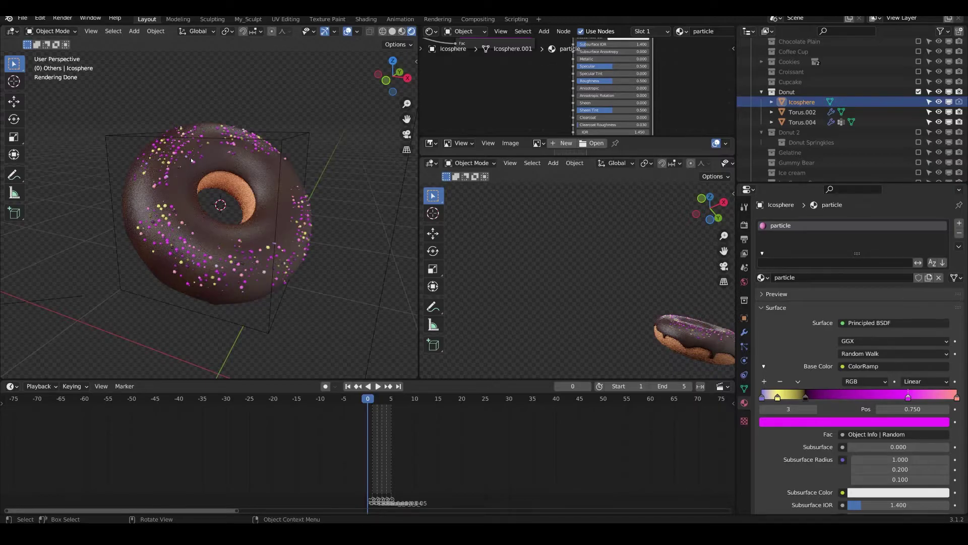
{"action": "middle_click_drag", "start_coordinate": [183, 160], "coordinate": [141, 149]}
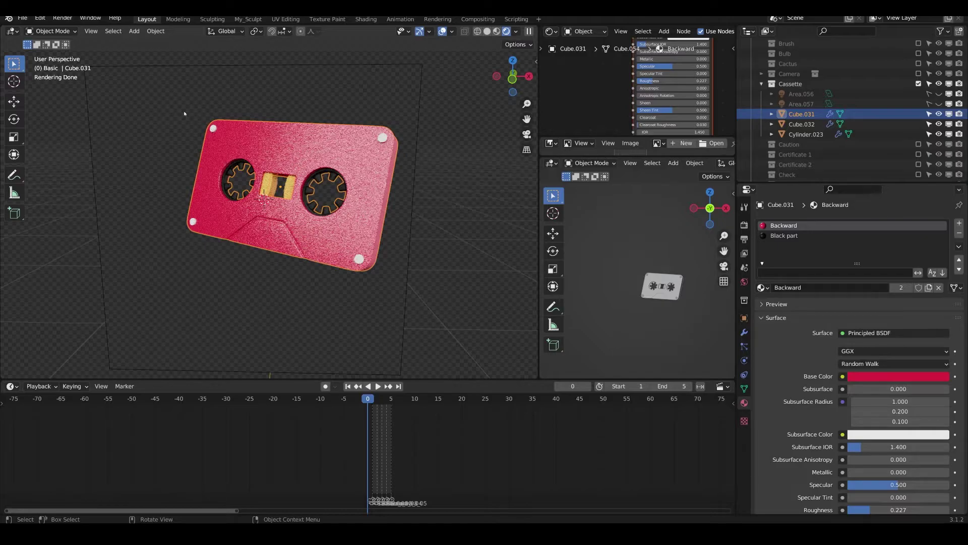
Look over the icon pack's contents on the iconz.design page in the browser
{"action": "scroll", "coordinate": [238, 83], "scroll_direction": "down", "scroll_amount": 3}
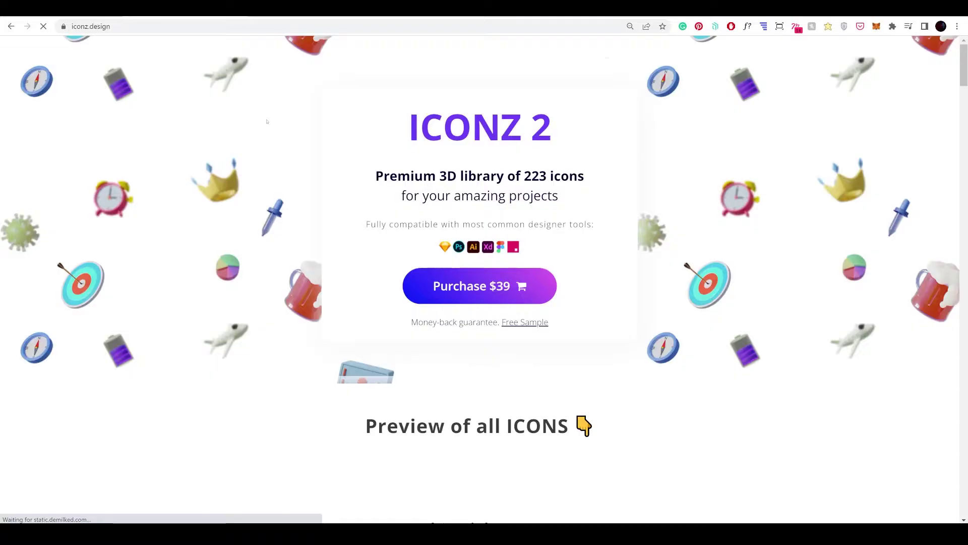
{"action": "scroll", "coordinate": [734, 219], "scroll_direction": "down", "scroll_amount": 20}
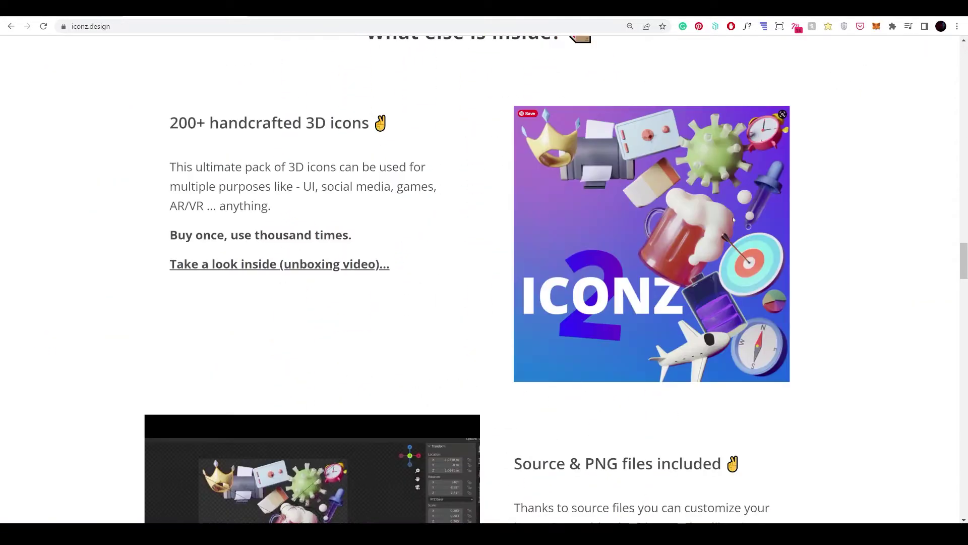
{"action": "scroll", "coordinate": [733, 219], "scroll_direction": "up", "scroll_amount": 1}
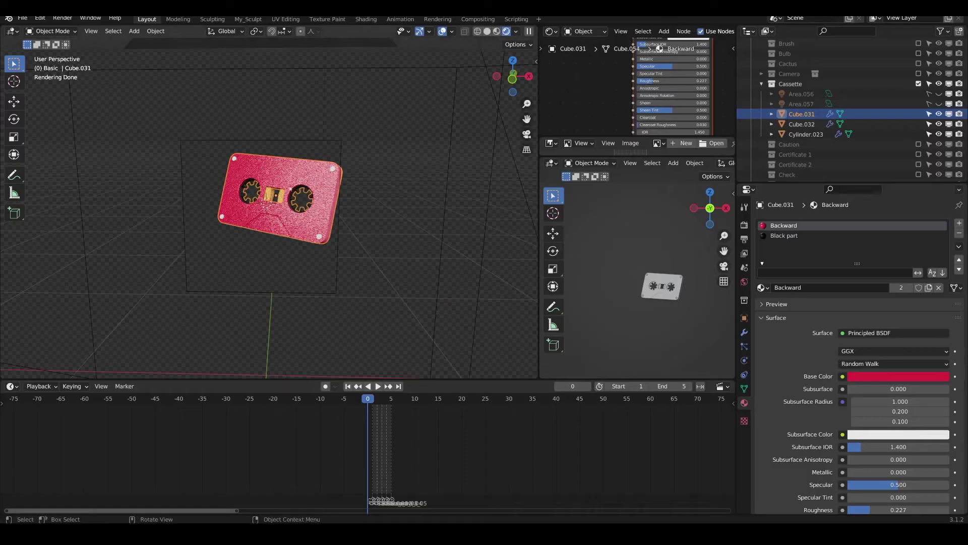
Reload the Cassette collection, include the Camera collection in the view layer and expand its contents
{"action": "left_click", "coordinate": [918, 84]}
{"action": "left_click", "coordinate": [919, 84]}
{"action": "left_click", "coordinate": [918, 74]}
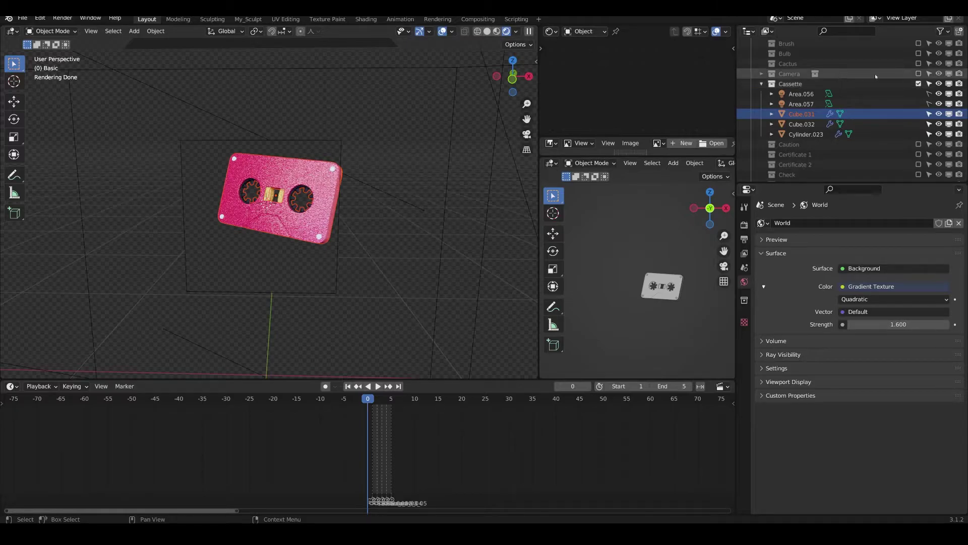
{"action": "left_click", "coordinate": [745, 74]}
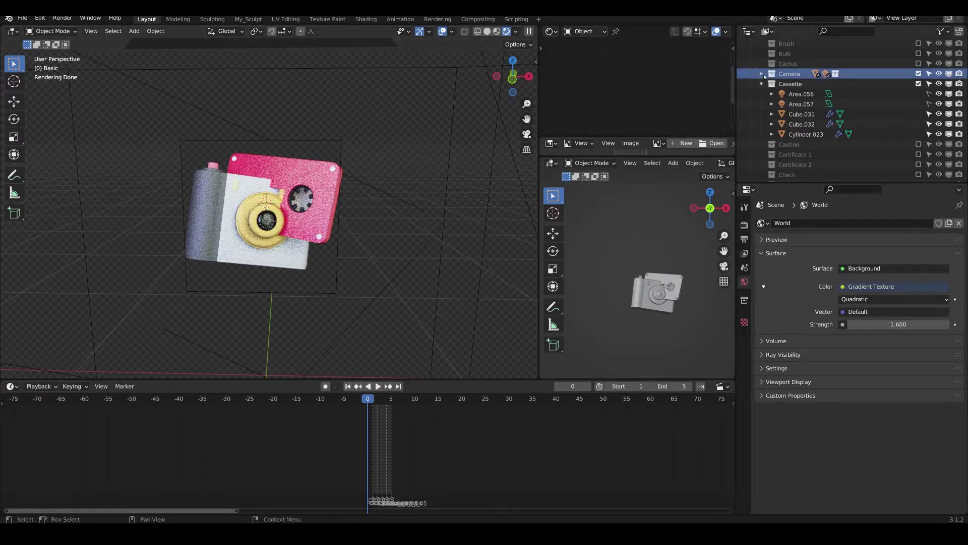
{"action": "left_click", "coordinate": [762, 74]}
Select the camera parts Cylinder.018 to Cylinder.021 and move them up about 0.3 m along Z
{"action": "left_click", "coordinate": [806, 114]}
{"action": "left_click", "coordinate": [807, 144], "text": "shift"}
{"action": "middle_click_drag", "start_coordinate": [418, 169], "coordinate": [311, 176]}
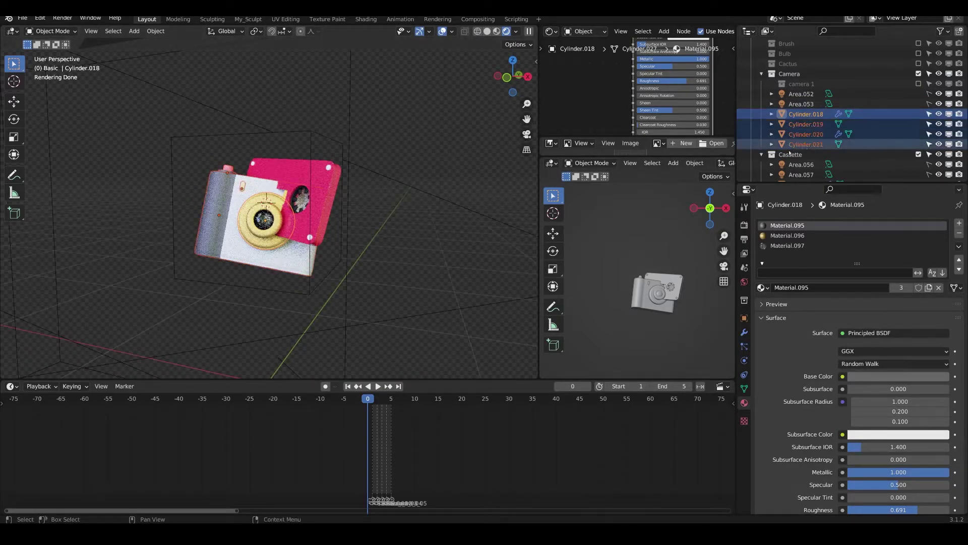
{"action": "key", "text": "g"}
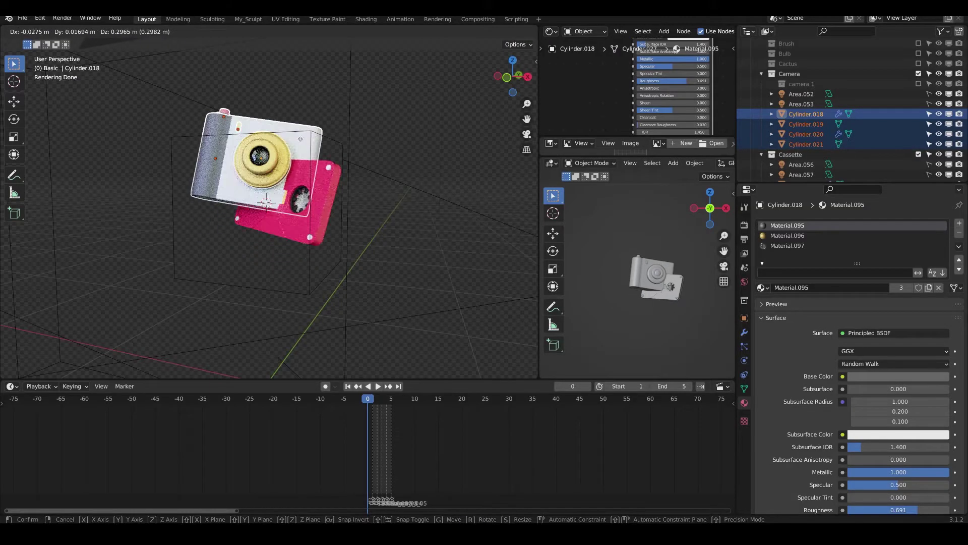
{"action": "key", "text": "Return"}
Scale the camera parts to about half size and position them above the cassette
{"action": "key", "text": "s"}
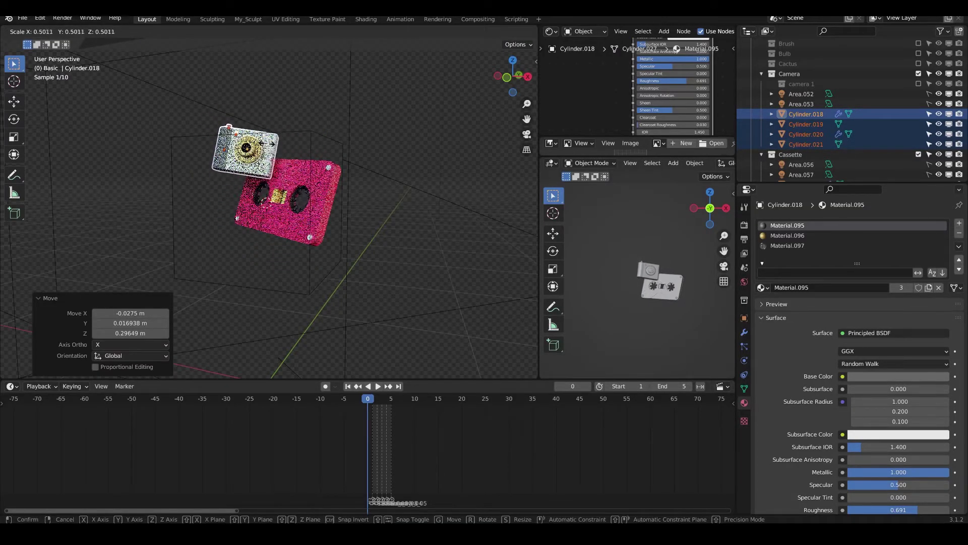
{"action": "left_click", "coordinate": [267, 143]}
{"action": "key", "text": "g"}
{"action": "left_click", "coordinate": [271, 124]}
{"action": "key", "text": "g"}
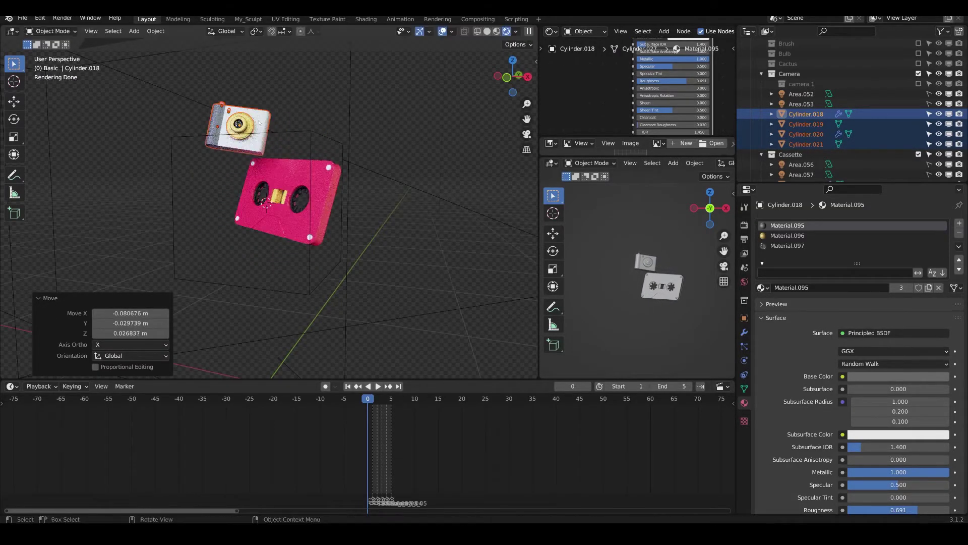
{"action": "key", "text": "ctrl+z"}
{"action": "key", "text": "ctrl+z"}
Duplicate the Camera collection
{"action": "left_click", "coordinate": [791, 113]}
{"action": "right_click", "coordinate": [777, 112]}
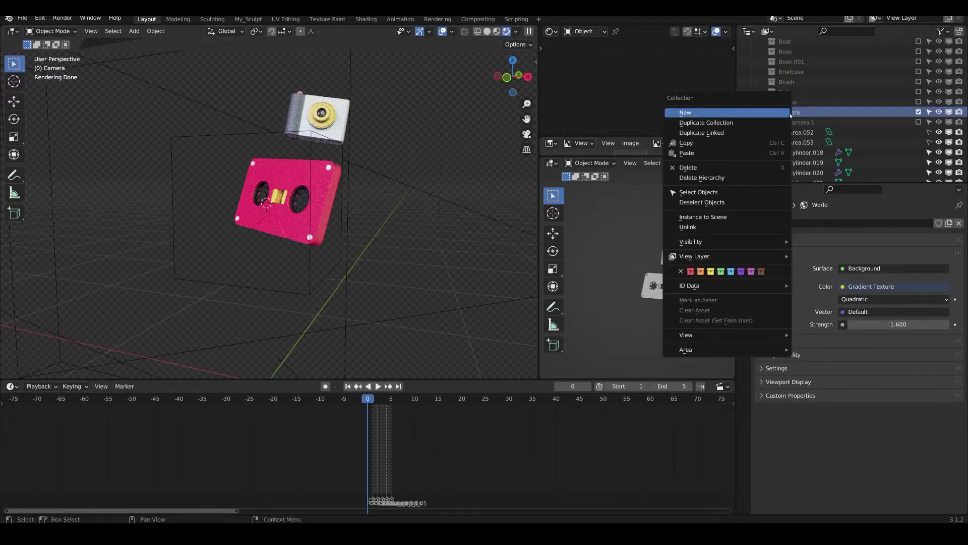
{"action": "left_click", "coordinate": [748, 122]}
Select the duplicated camera's parts Cylinder.117 to Cylinder.120 and move them about -0.43 m in X and -0.17 m in Y
{"action": "scroll", "coordinate": [811, 141], "scroll_direction": "down", "scroll_amount": 3}
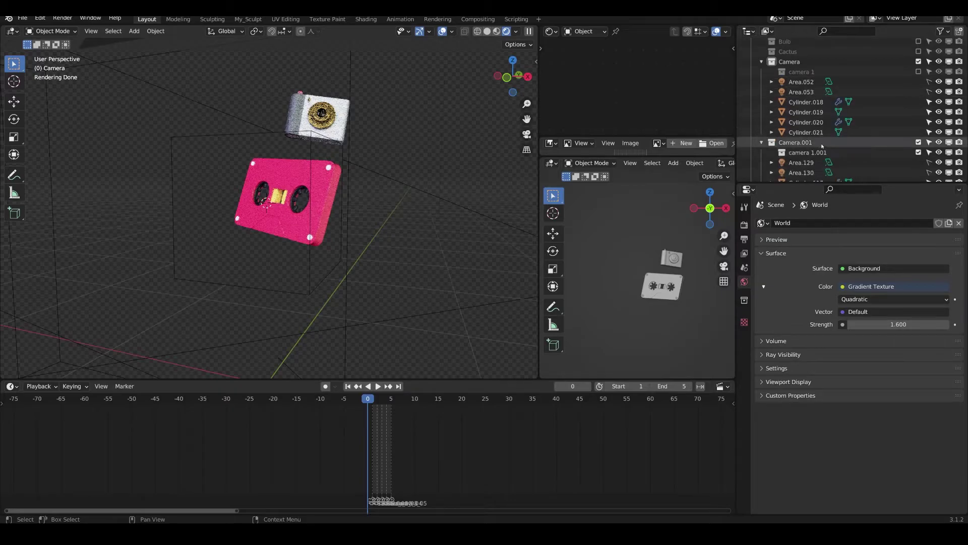
{"action": "scroll", "coordinate": [818, 149], "scroll_direction": "down", "scroll_amount": 3}
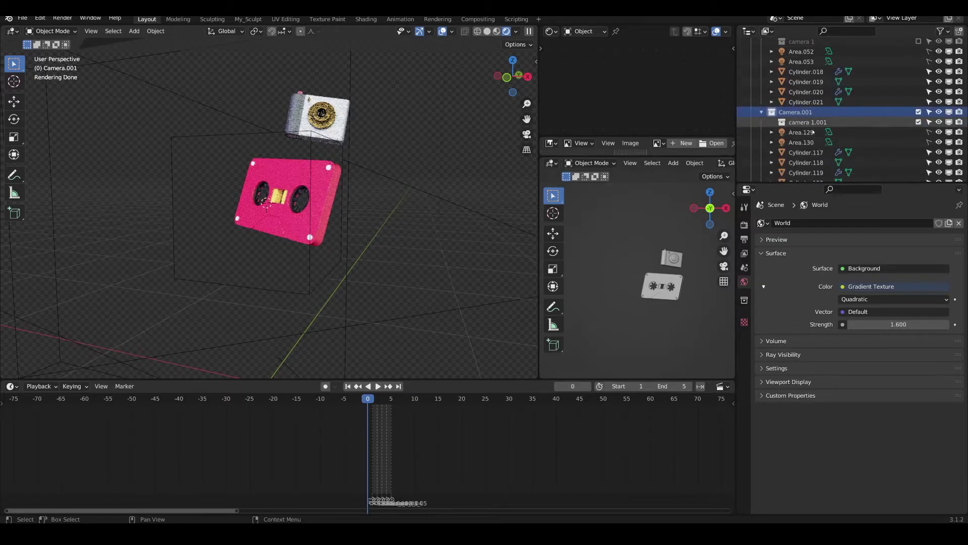
{"action": "left_click", "coordinate": [806, 122]}
{"action": "scroll", "coordinate": [805, 135], "scroll_direction": "down", "scroll_amount": 2}
{"action": "left_click", "coordinate": [804, 113]}
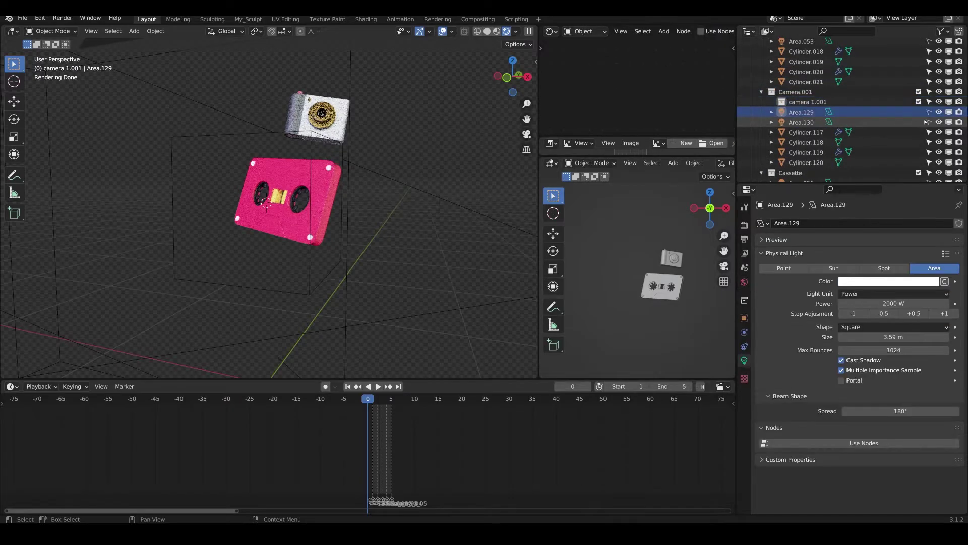
{"action": "left_click", "coordinate": [805, 133]}
{"action": "left_click", "coordinate": [806, 162], "text": "shift"}
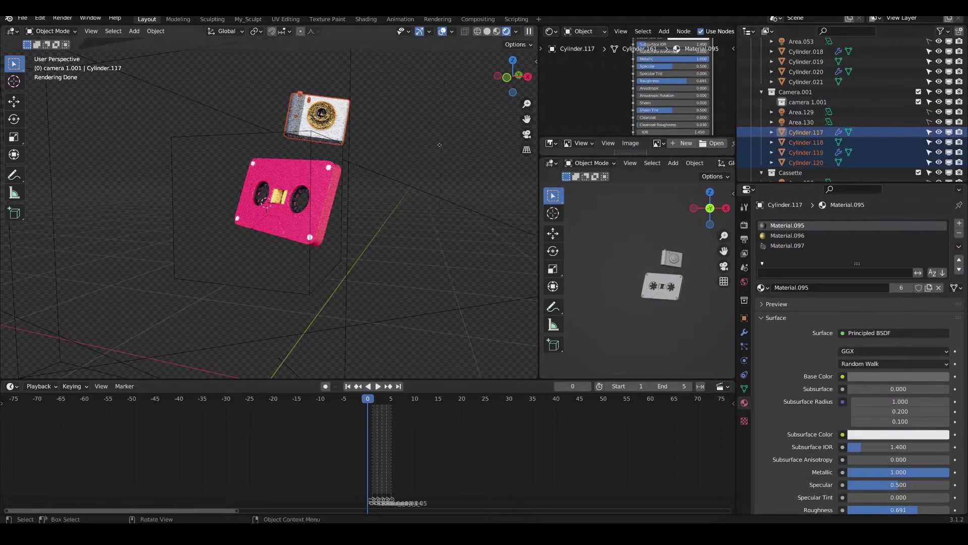
{"action": "key", "text": "g"}
{"action": "left_click", "coordinate": [278, 138]}
Scale the duplicated camera down and place it just above the cassette beside the original camera
{"action": "key", "text": "s"}
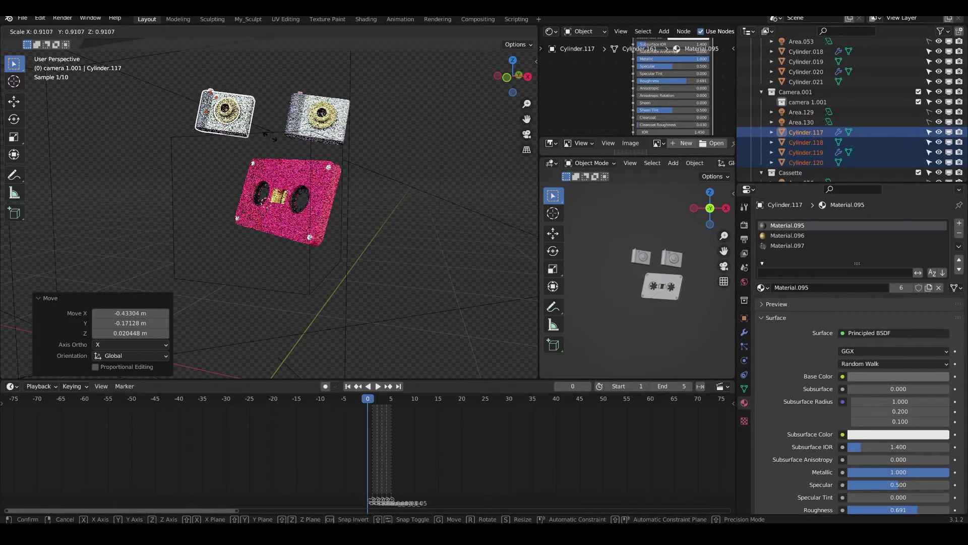
{"action": "left_click", "coordinate": [249, 137]}
{"action": "key", "text": "g"}
{"action": "left_click", "coordinate": [272, 148]}
Rotate the duplicated camera about 17.7° around Z and tilt it around the X and Y axes
{"action": "key", "text": "r"}
{"action": "key", "text": "z"}
{"action": "left_click", "coordinate": [256, 150]}
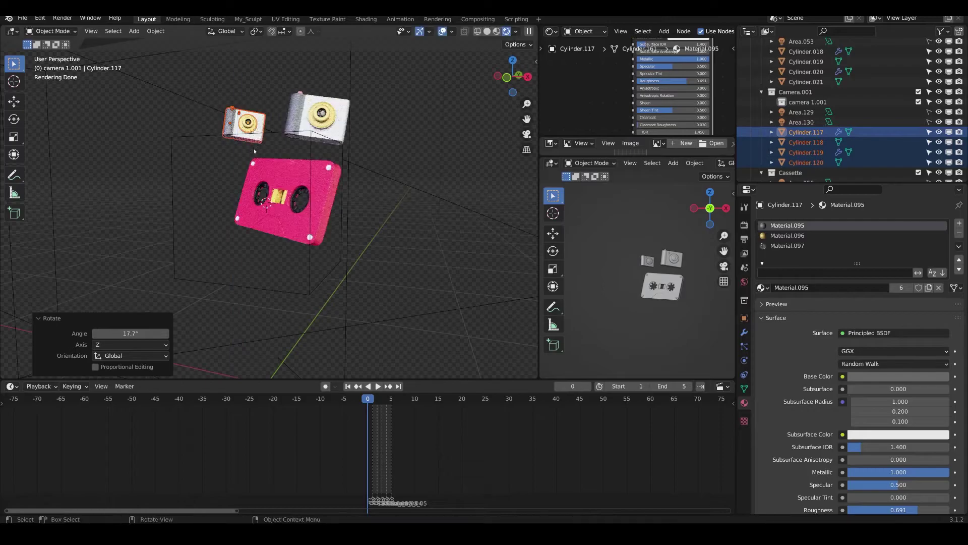
{"action": "key", "text": "r"}
{"action": "key", "text": "x"}
{"action": "left_click", "coordinate": [265, 151]}
{"action": "key", "text": "r"}
{"action": "key", "text": "y"}
{"action": "left_click", "coordinate": [272, 147]}
Switch to the camera perspective and move the duplicated camera to the upper-left corner of the render frame
{"action": "key", "text": "KP_0"}
{"action": "scroll", "coordinate": [291, 138], "scroll_direction": "down", "scroll_amount": 2}
{"action": "key", "text": "g"}
{"action": "left_click", "coordinate": [236, 123]}
Select the original camera's parts Cylinder.018 to Cylinder.021 and move them to the upper-right corner of the render frame
{"action": "left_click", "coordinate": [349, 132]}
{"action": "scroll", "coordinate": [790, 104], "scroll_direction": "up", "scroll_amount": 1}
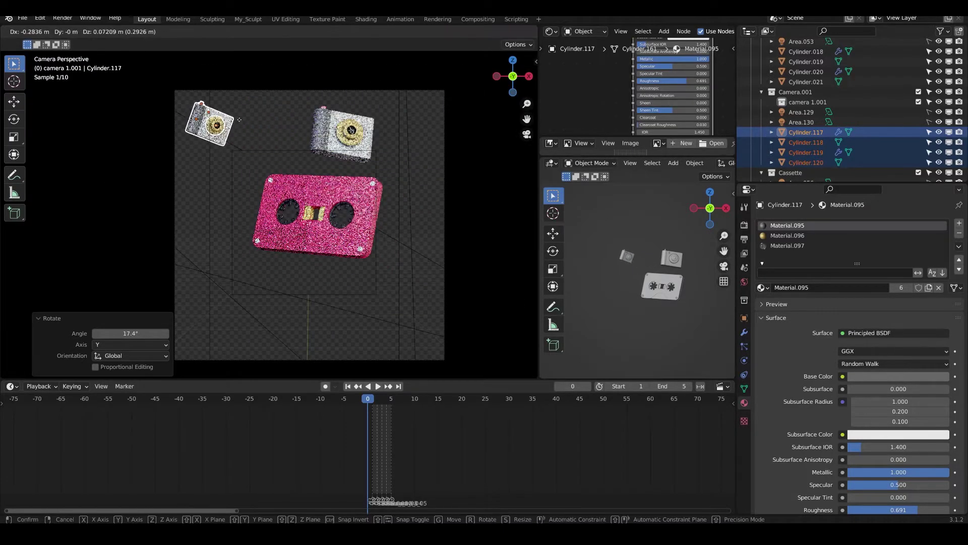
{"action": "scroll", "coordinate": [789, 104], "scroll_direction": "up", "scroll_amount": 1}
{"action": "left_click", "coordinate": [804, 102], "text": "shift"}
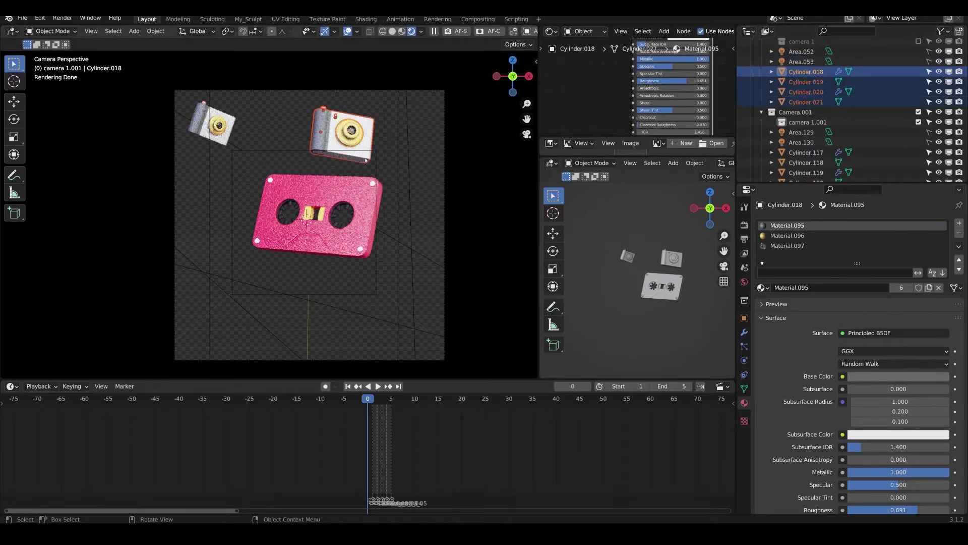
{"action": "key", "text": "g"}
{"action": "left_click", "coordinate": [396, 130]}
Select the whole cassette, scale it to about 0.533 and place it directly below the original camera
{"action": "left_click_drag", "start_coordinate": [241, 184], "coordinate": [368, 260]}
{"action": "key", "text": "g"}
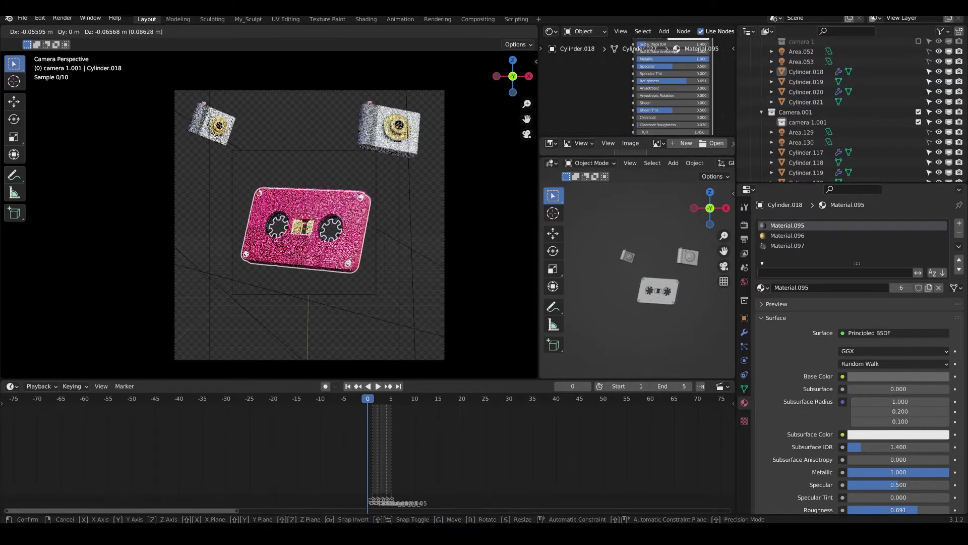
{"action": "left_click", "coordinate": [354, 284]}
{"action": "key", "text": "s"}
{"action": "left_click", "coordinate": [328, 265]}
{"action": "key", "text": "g"}
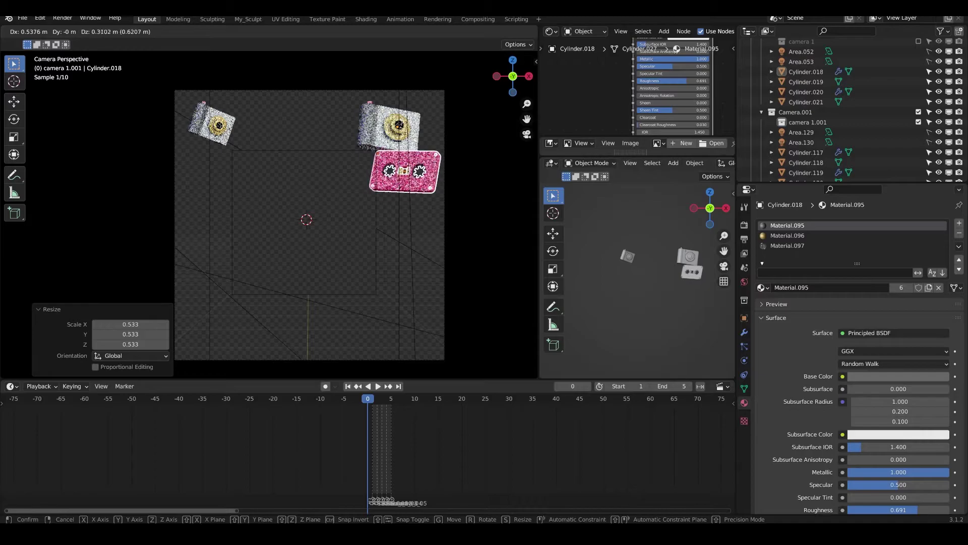
{"action": "left_click", "coordinate": [404, 160]}
Select the duplicated camera, scale it down and move it below the cassette, about 1.0 m in X and -0.41 m in Z
{"action": "left_click_drag", "start_coordinate": [191, 106], "coordinate": [255, 154]}
{"action": "key", "text": "s"}
{"action": "left_click", "coordinate": [246, 145]}
{"action": "key", "text": "g"}
{"action": "left_click", "coordinate": [429, 211]}
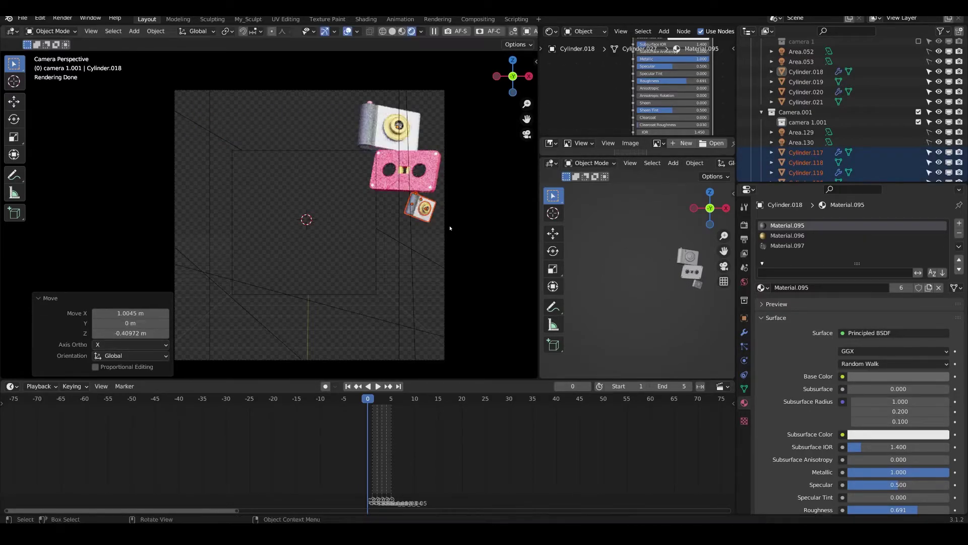
Resize the duplicated camera and shift it about -0.19 m in X and 0.05 m in Z toward the cassette's lower-left corner
{"action": "key", "text": "s"}
{"action": "left_click", "coordinate": [426, 214]}
{"action": "key", "text": "g"}
{"action": "left_click", "coordinate": [415, 212]}
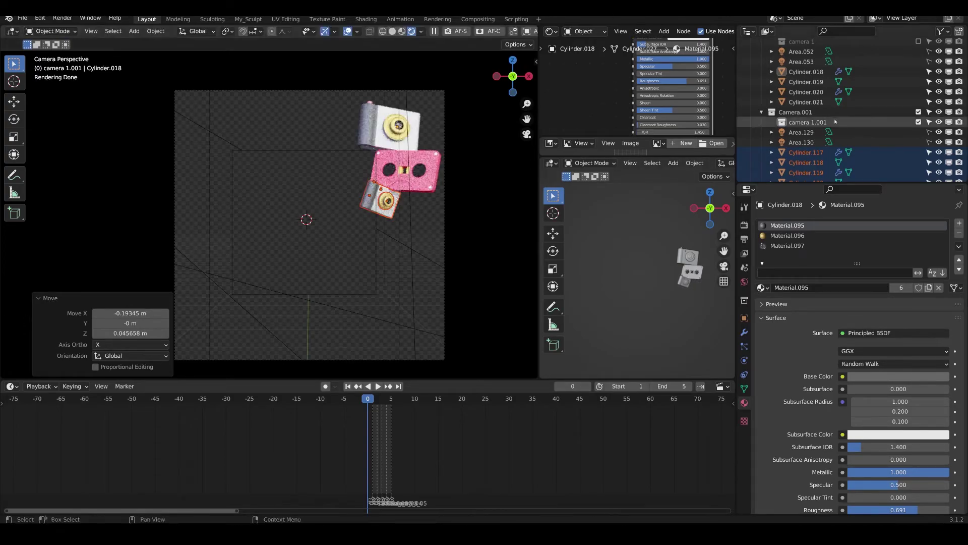
Select the small camera's body, Cylinder.119, and darken the base color of its Material.099 to near black
{"action": "scroll", "coordinate": [817, 121], "scroll_direction": "down", "scroll_amount": 2}
{"action": "left_click", "coordinate": [378, 203]}
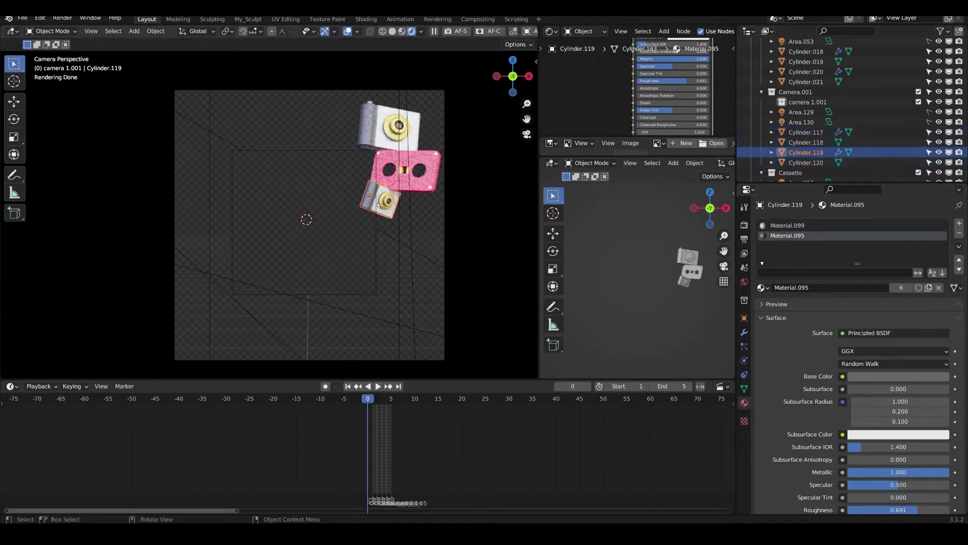
{"action": "left_click", "coordinate": [787, 225]}
{"action": "left_click", "coordinate": [898, 376]}
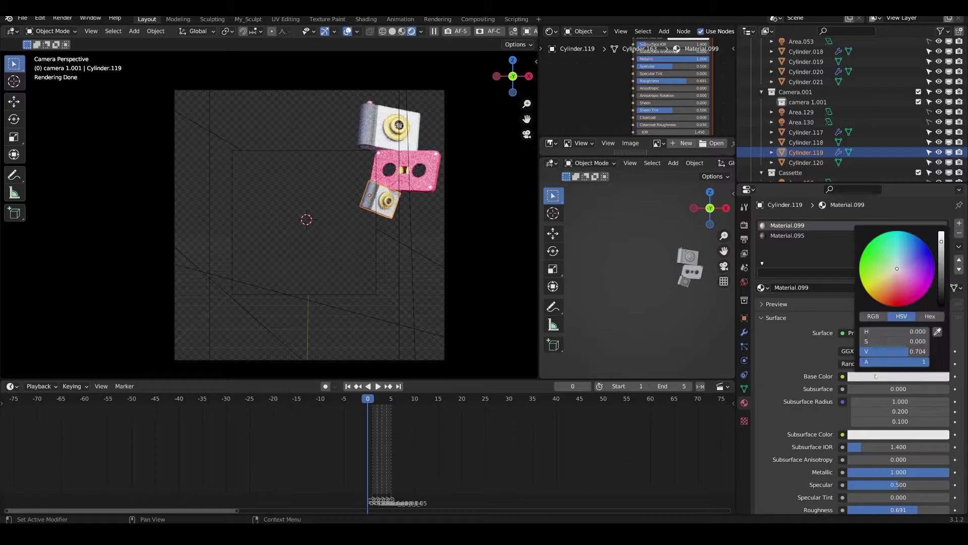
{"action": "left_click_drag", "start_coordinate": [943, 259], "coordinate": [941, 303]}
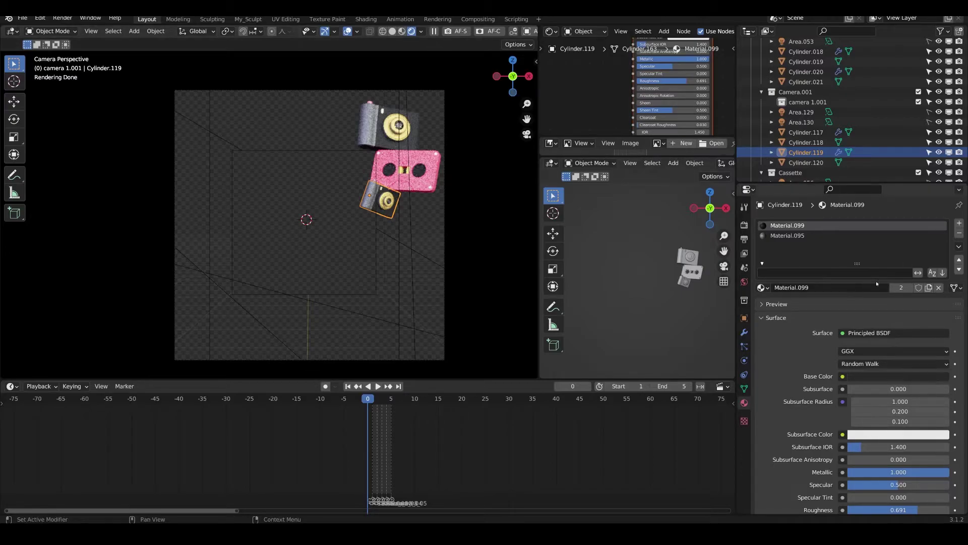
Make the small camera's body material a separate copy, then replace it with the existing cyan Material.263
{"action": "left_click", "coordinate": [930, 287]}
{"action": "left_click", "coordinate": [763, 287]}
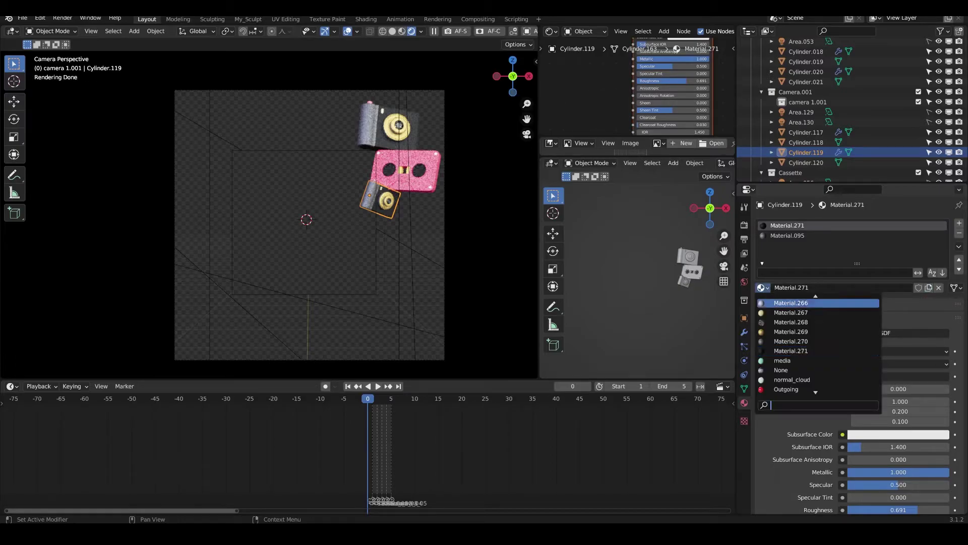
{"action": "left_click", "coordinate": [790, 321]}
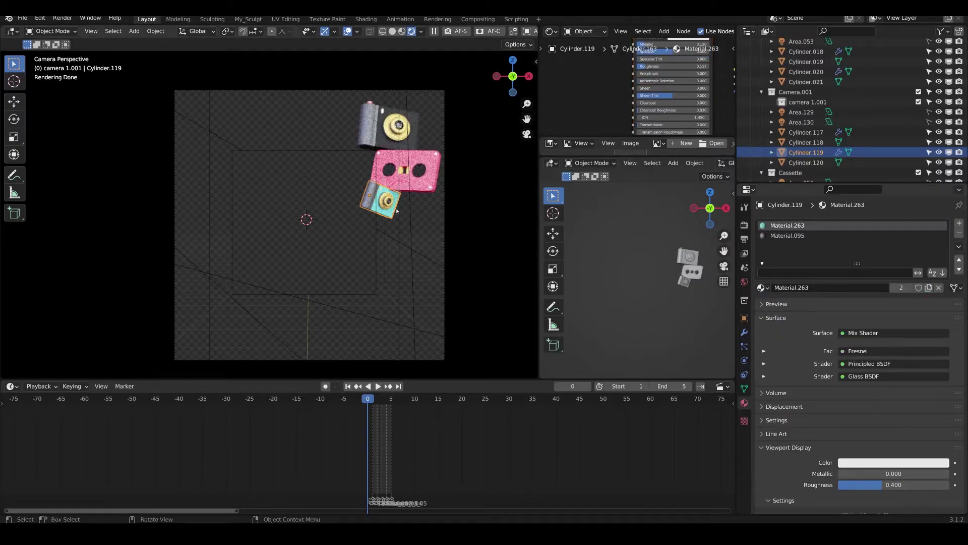
{"action": "scroll", "coordinate": [414, 209], "scroll_direction": "up", "scroll_amount": 3}
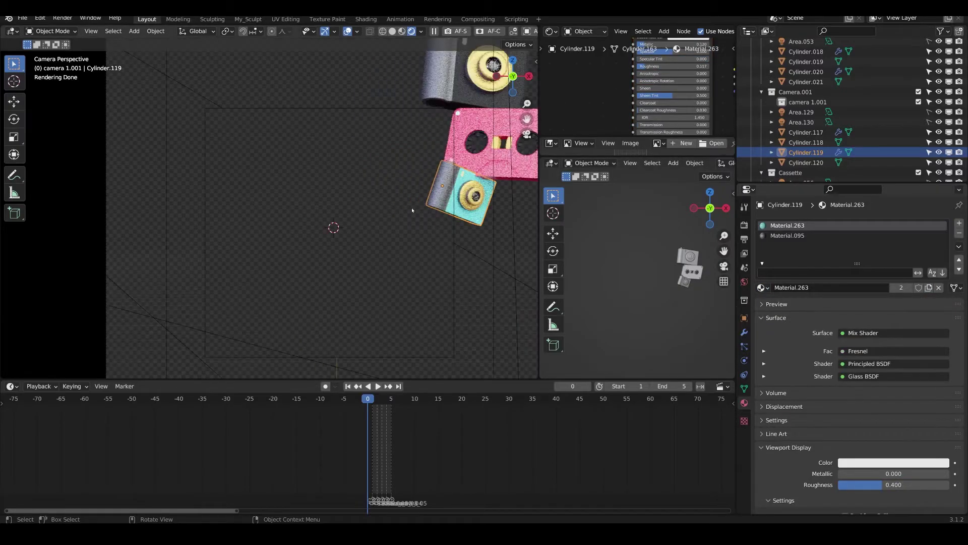
{"action": "middle_click_drag", "start_coordinate": [414, 210], "coordinate": [254, 259], "text": "shift"}
{"action": "scroll", "coordinate": [297, 250], "scroll_direction": "up", "scroll_amount": 1}
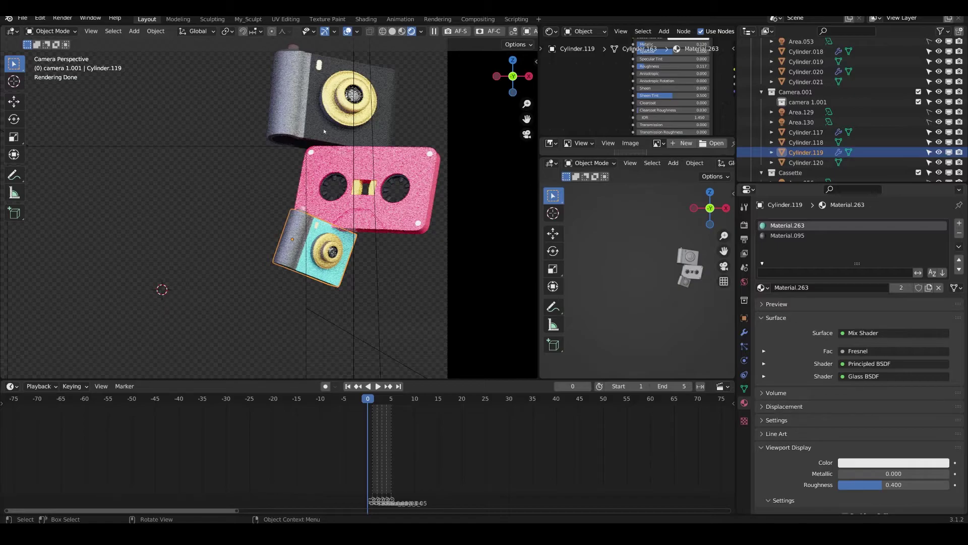
Try to scale the small camera and the cassette together to 0.823
{"action": "left_click_drag", "start_coordinate": [246, 227], "coordinate": [373, 276]}
{"action": "left_click", "coordinate": [255, 228]}
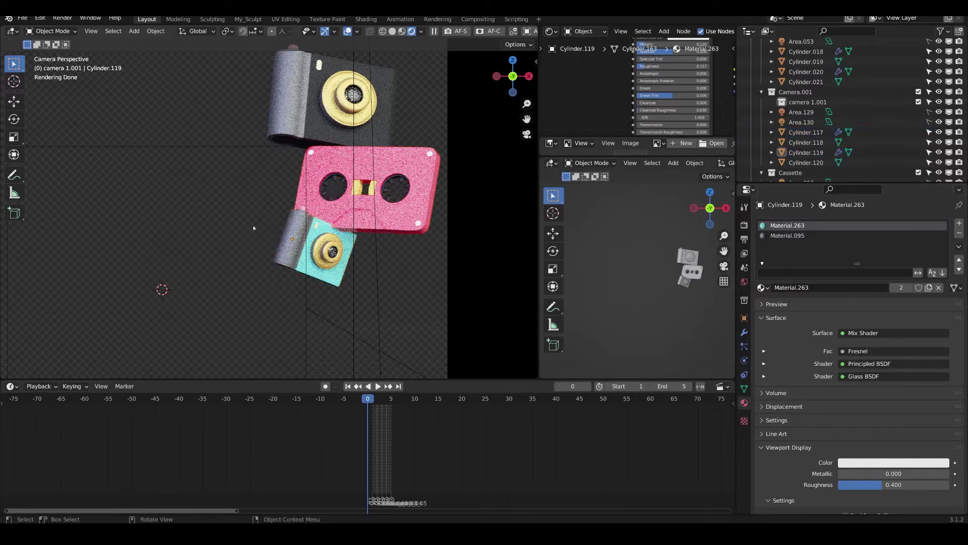
{"action": "left_click_drag", "start_coordinate": [255, 228], "coordinate": [361, 278]}
{"action": "key", "text": "g"}
{"action": "left_click", "coordinate": [351, 275]}
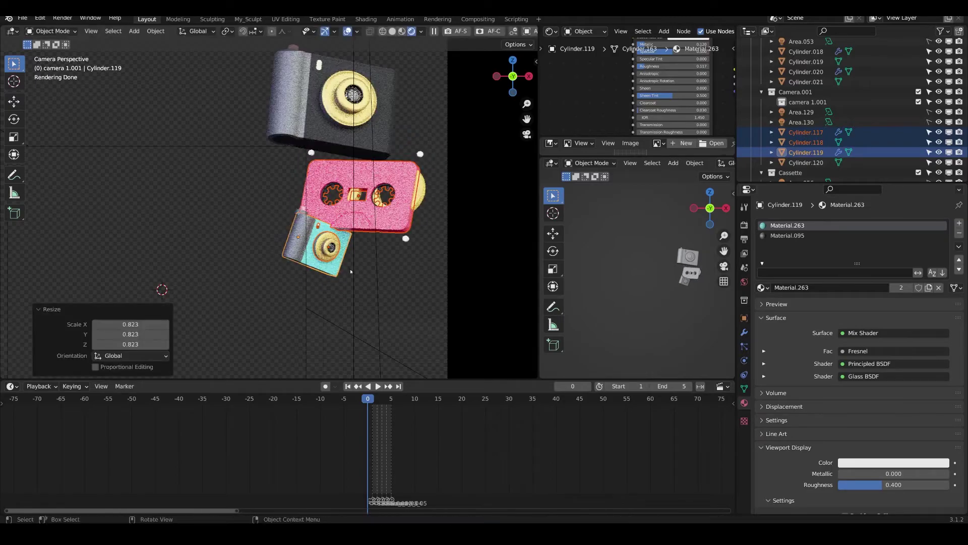
Select the whole cassette and small camera and shift them about -0.006 m in X and -0.012 m in Z
{"action": "left_click_drag", "start_coordinate": [253, 171], "coordinate": [429, 303]}
{"action": "key", "text": "g"}
{"action": "left_click", "coordinate": [418, 294]}
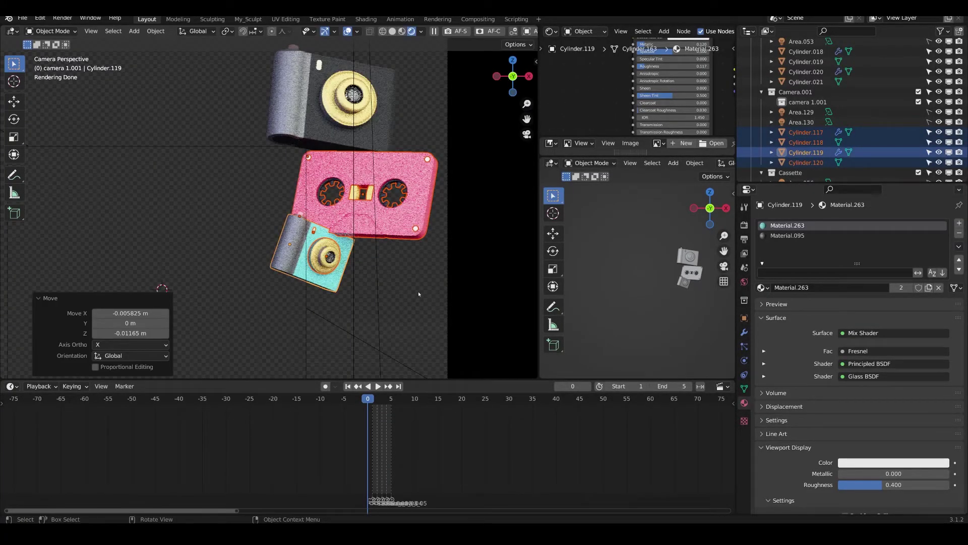
{"action": "scroll", "coordinate": [419, 292], "scroll_direction": "down", "scroll_amount": 3}
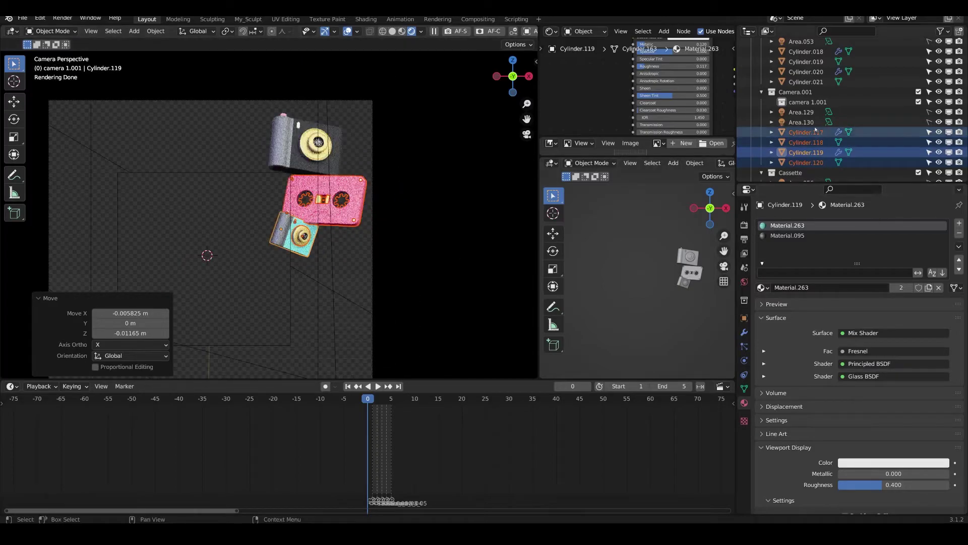
Collapse the Camera.001 and Cassette collections, enable Certificate 1 and Certificate 2, and hide the certificates' area lights
{"action": "left_click", "coordinate": [761, 92]}
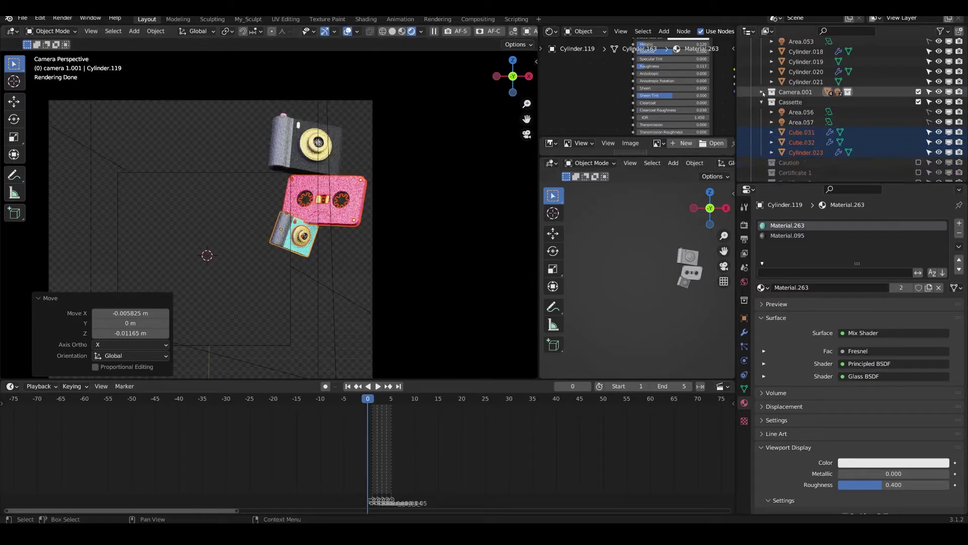
{"action": "left_click", "coordinate": [761, 102]}
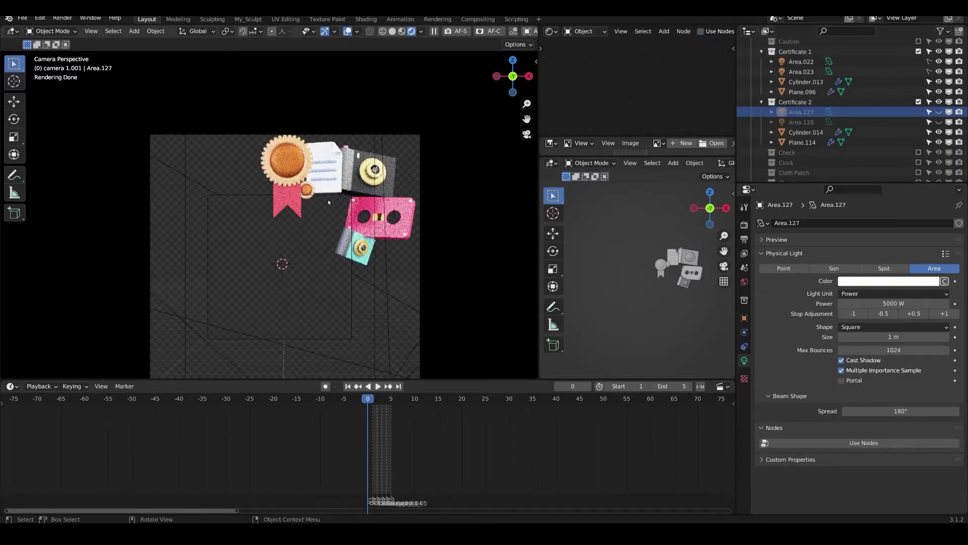
{"action": "middle_click_drag", "start_coordinate": [327, 202], "coordinate": [301, 189]}
{"action": "key", "text": "KP_0"}
{"action": "left_click", "coordinate": [267, 148]}
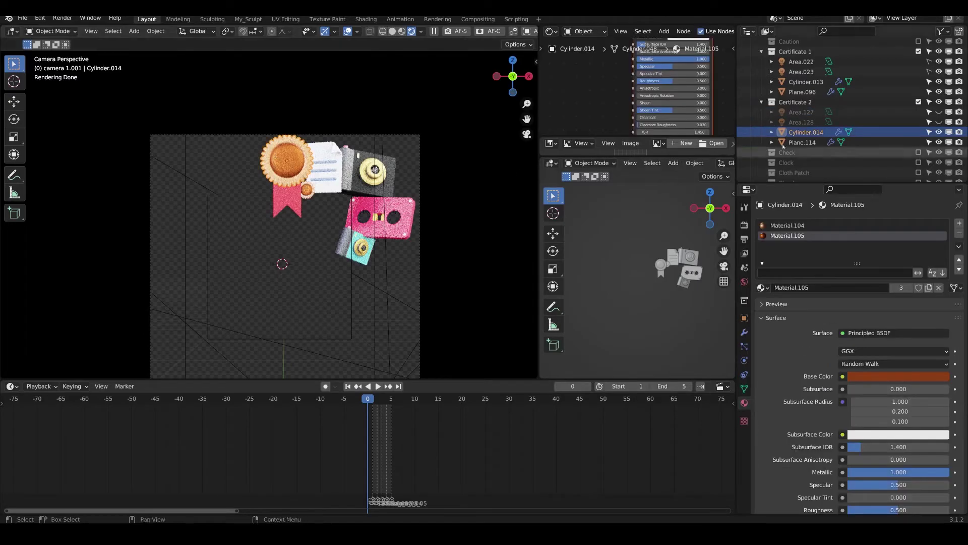
{"action": "left_click_drag", "start_coordinate": [939, 62], "coordinate": [938, 72]}
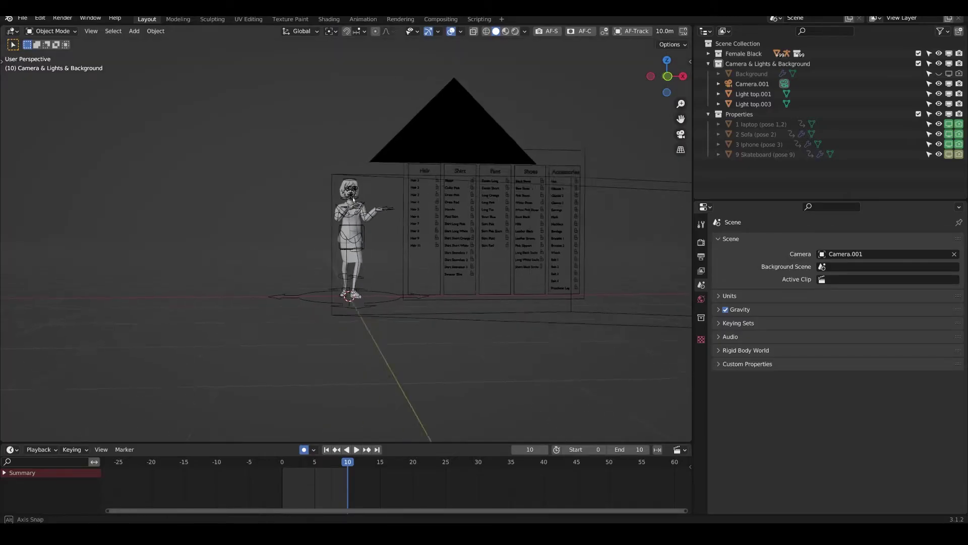
Switch to the female character scene and briefly play its timeline to review the poses
{"action": "middle_click_drag", "start_coordinate": [353, 199], "coordinate": [376, 201]}
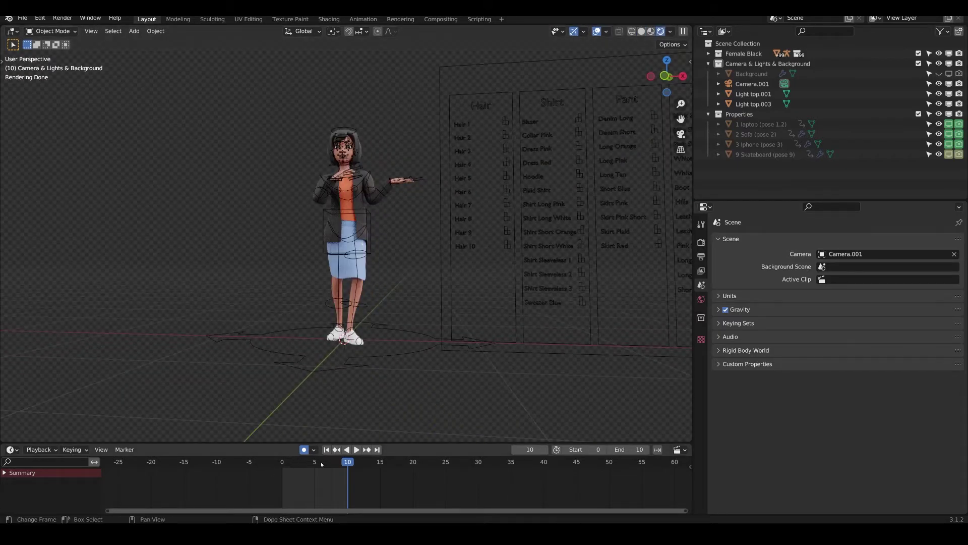
{"action": "key", "text": "space"}
{"action": "key", "text": "space"}
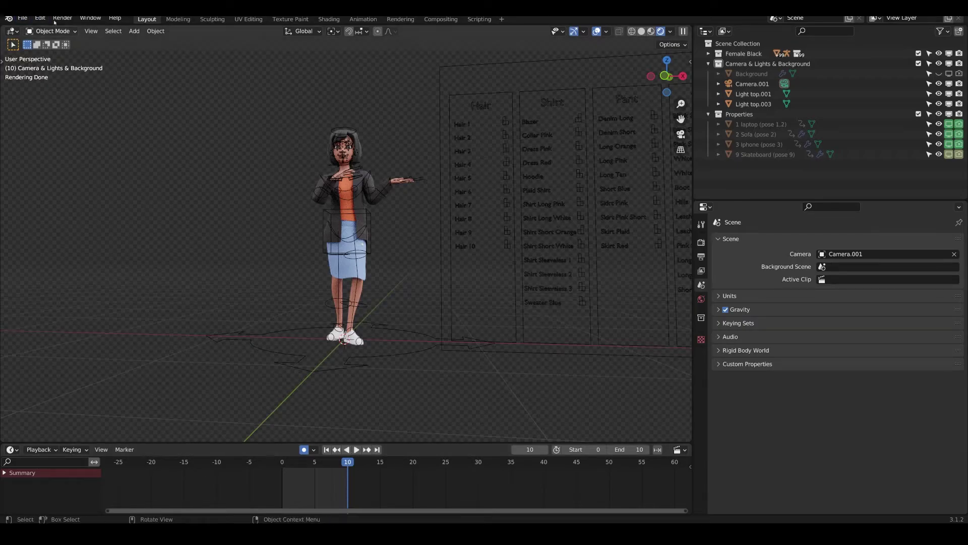
{"action": "left_click", "coordinate": [22, 19]}
{"action": "left_click", "coordinate": [44, 130]}
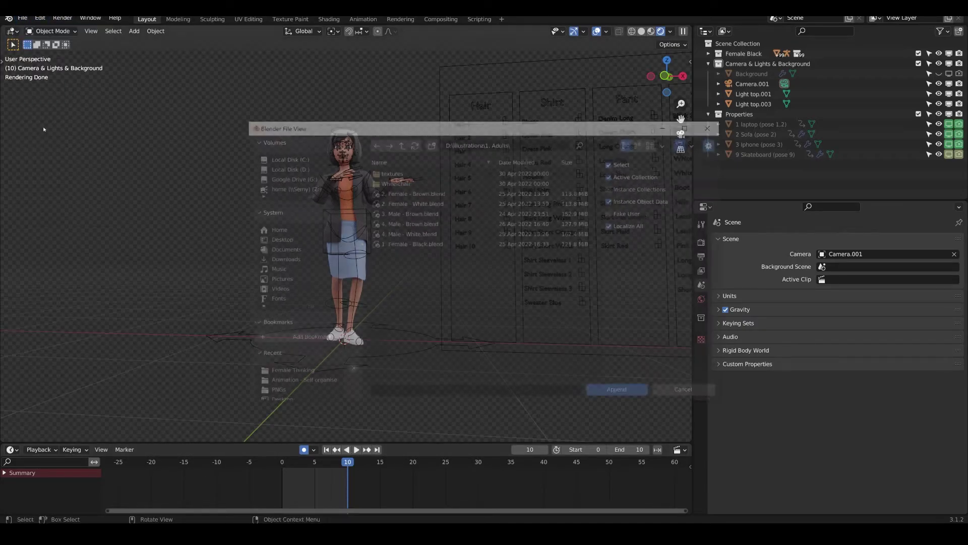
{"action": "left_click", "coordinate": [709, 127]}
Start appending and browse to the Collection folder inside ICONZ 2.blend on drive D
{"action": "left_click", "coordinate": [22, 18]}
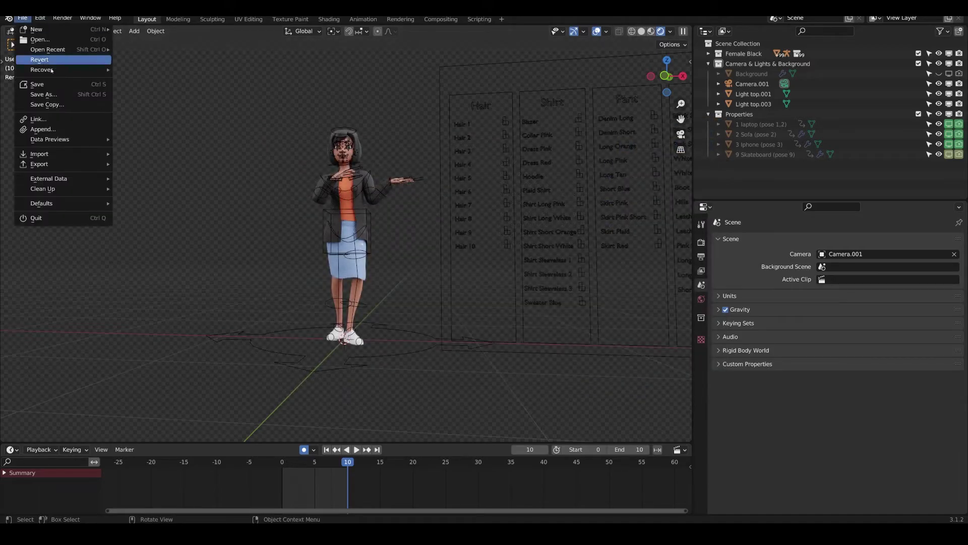
{"action": "left_click", "coordinate": [44, 130]}
{"action": "left_click", "coordinate": [411, 192]}
{"action": "left_click", "coordinate": [399, 142]}
{"action": "left_click", "coordinate": [399, 143]}
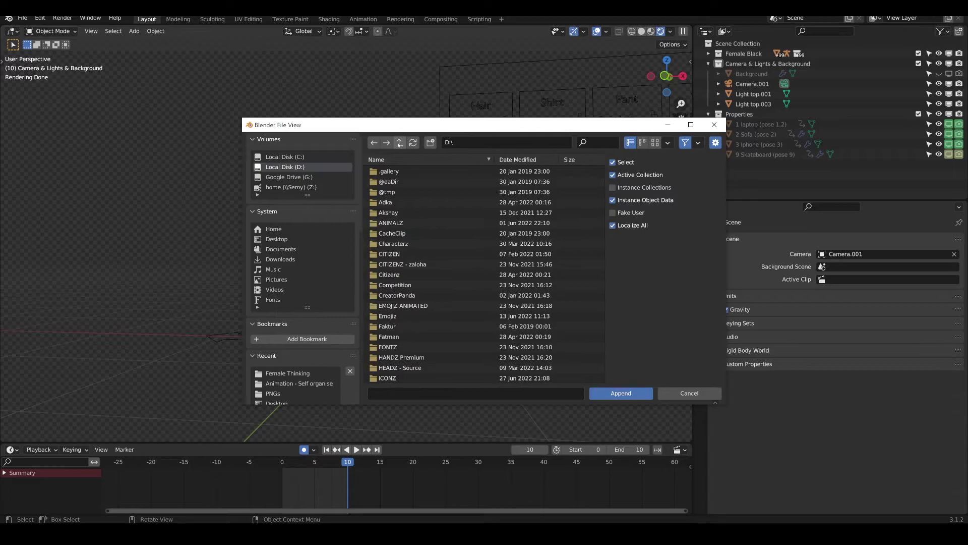
{"action": "left_click", "coordinate": [395, 203]}
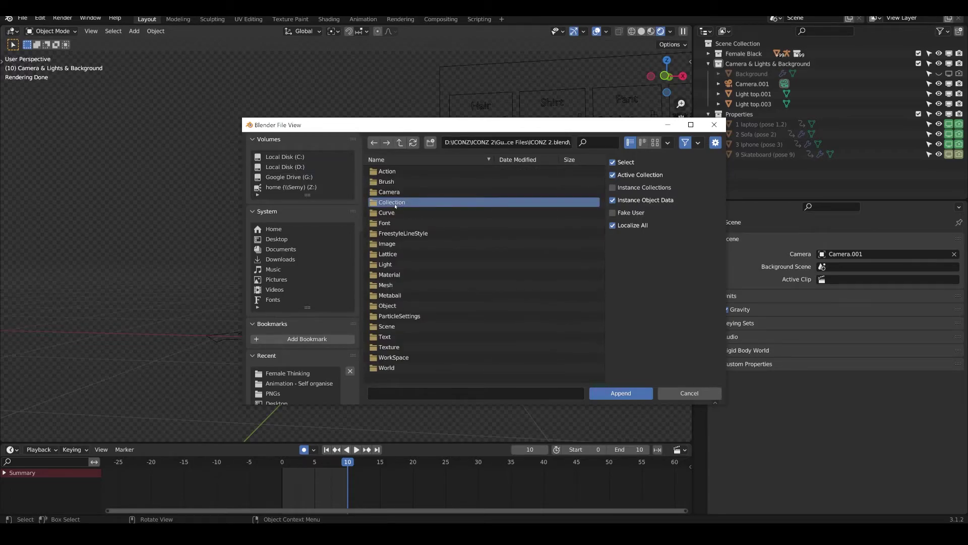
{"action": "double_click", "coordinate": [396, 203]}
Find the Burger collection in ICONZ 2.blend and append it to the character scene
{"action": "scroll", "coordinate": [402, 208], "scroll_direction": "down", "scroll_amount": 2}
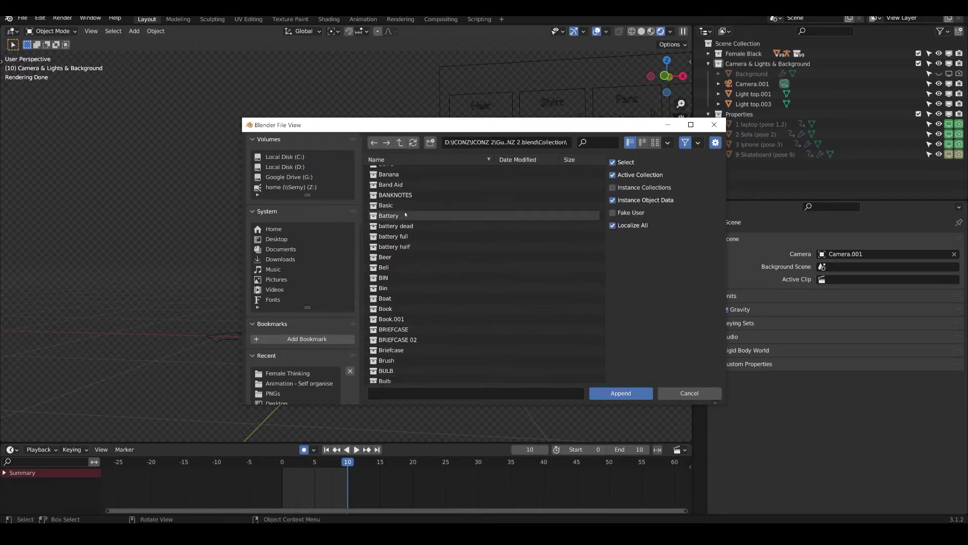
{"action": "scroll", "coordinate": [385, 267], "scroll_direction": "down", "scroll_amount": 5}
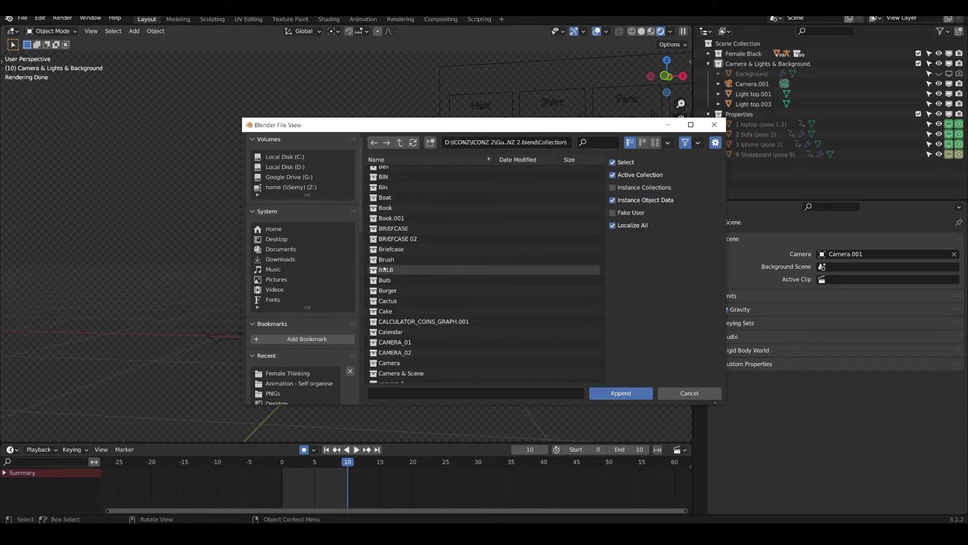
{"action": "scroll", "coordinate": [388, 265], "scroll_direction": "down", "scroll_amount": 1}
{"action": "left_click", "coordinate": [401, 260]}
{"action": "scroll", "coordinate": [404, 271], "scroll_direction": "down", "scroll_amount": 3}
{"action": "left_click", "coordinate": [404, 323]}
{"action": "scroll", "coordinate": [404, 322], "scroll_direction": "up", "scroll_amount": 4}
{"action": "left_click", "coordinate": [398, 270]}
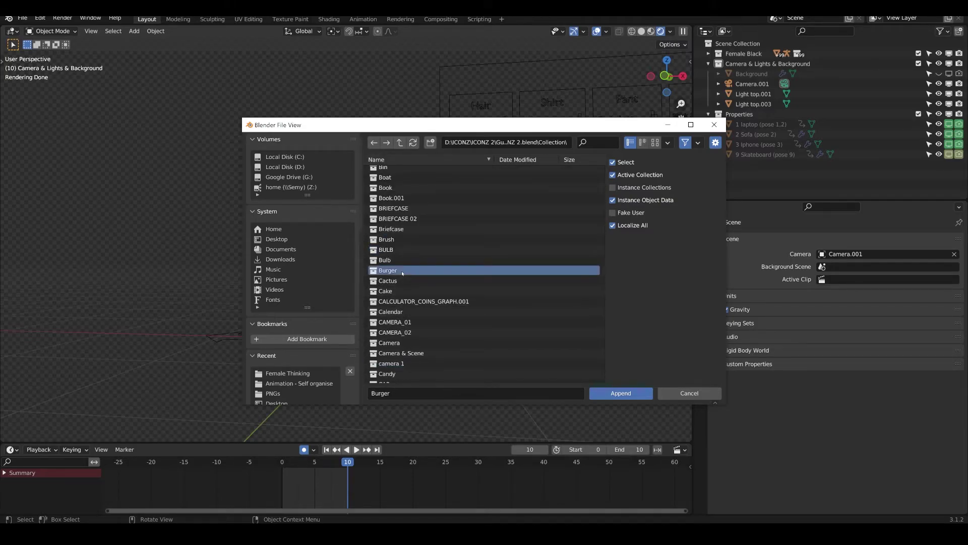
{"action": "left_click", "coordinate": [621, 393]}
Select all parts of the Burger collection, scale them down and move them above the character's outstretched hand
{"action": "left_click", "coordinate": [743, 73]}
{"action": "left_click_drag", "start_coordinate": [742, 74], "coordinate": [743, 49]}
{"action": "left_click", "coordinate": [764, 64]}
{"action": "scroll", "coordinate": [751, 143], "scroll_direction": "down", "scroll_amount": 2}
{"action": "scroll", "coordinate": [750, 144], "scroll_direction": "down", "scroll_amount": 2}
{"action": "left_click", "coordinate": [750, 144], "text": "shift"}
{"action": "key", "text": "s"}
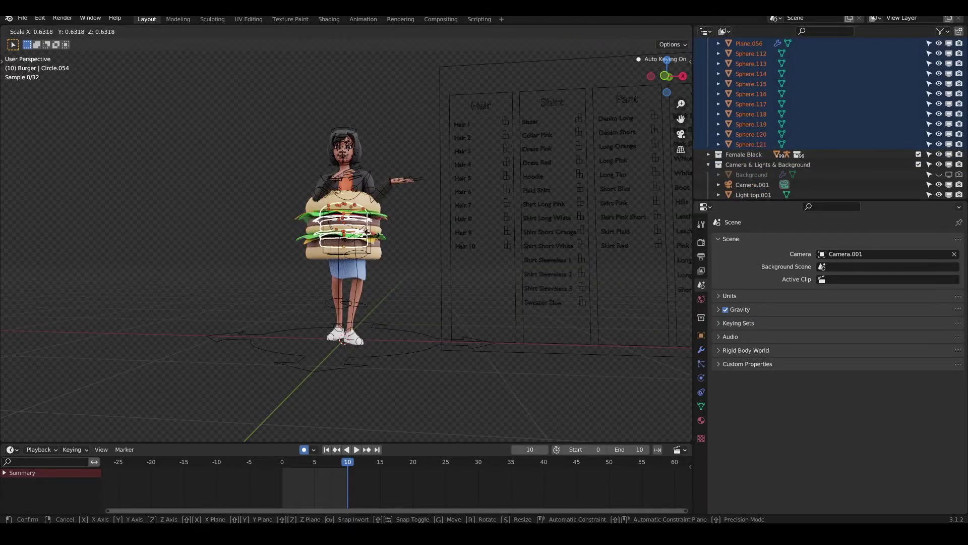
{"action": "left_click", "coordinate": [454, 176]}
{"action": "key", "text": "g"}
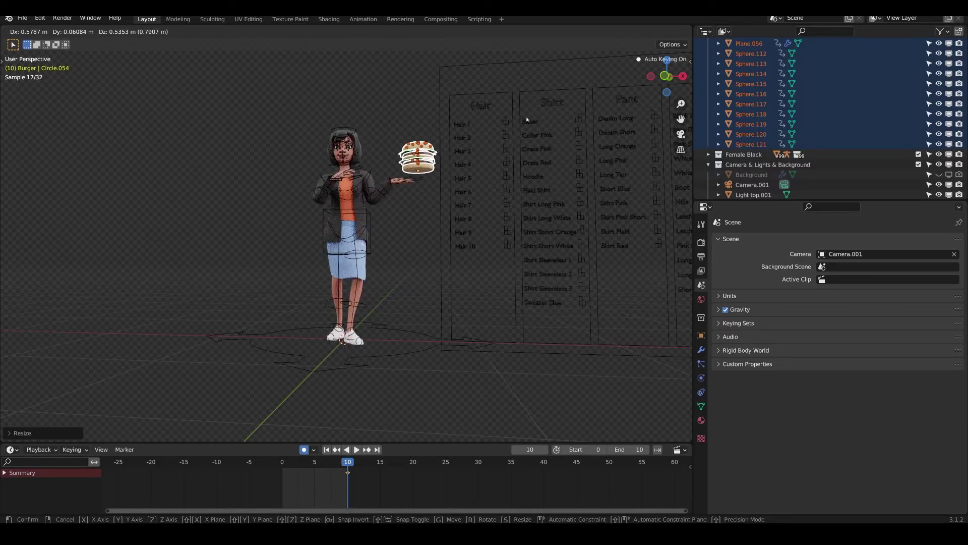
{"action": "left_click", "coordinate": [440, 189]}
Move the burger closer to the character's outstretched hand, aligning it in the camera view
{"action": "middle_click_drag", "start_coordinate": [442, 192], "coordinate": [363, 209]}
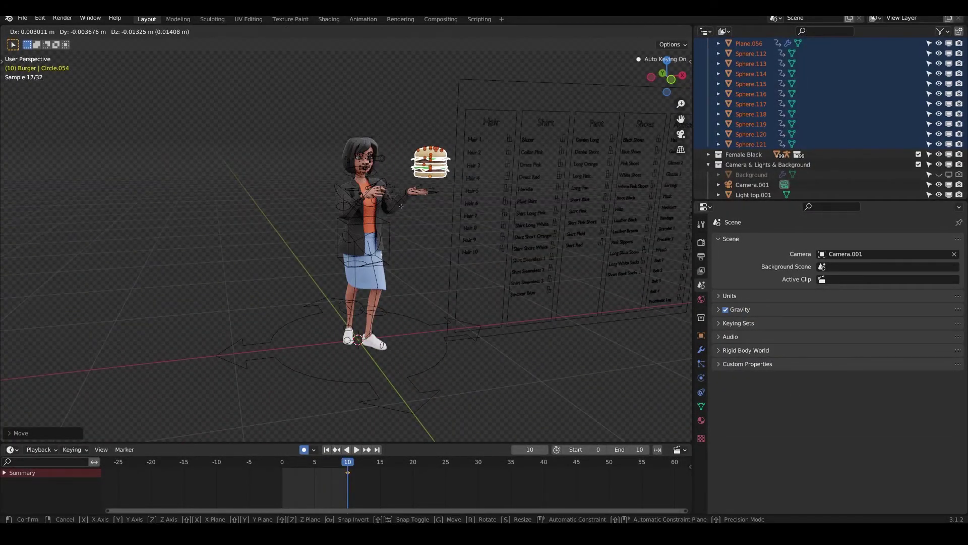
{"action": "key", "text": "KP_0"}
{"action": "scroll", "coordinate": [362, 207], "scroll_direction": "up", "scroll_amount": 4}
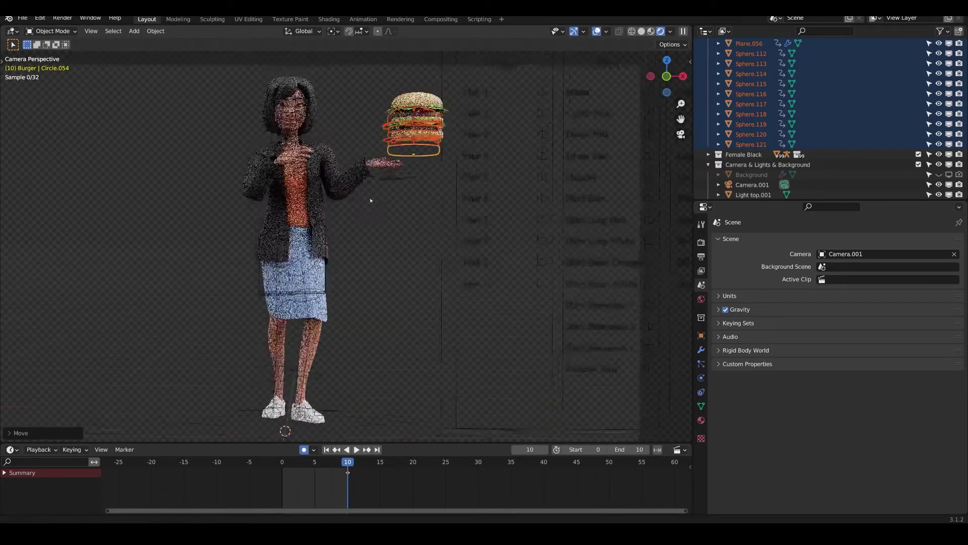
{"action": "key", "text": "g"}
{"action": "left_click", "coordinate": [392, 229]}
Scale the burger up by about 1.66 and position it so it rests on the character's open palm
{"action": "key", "text": "s"}
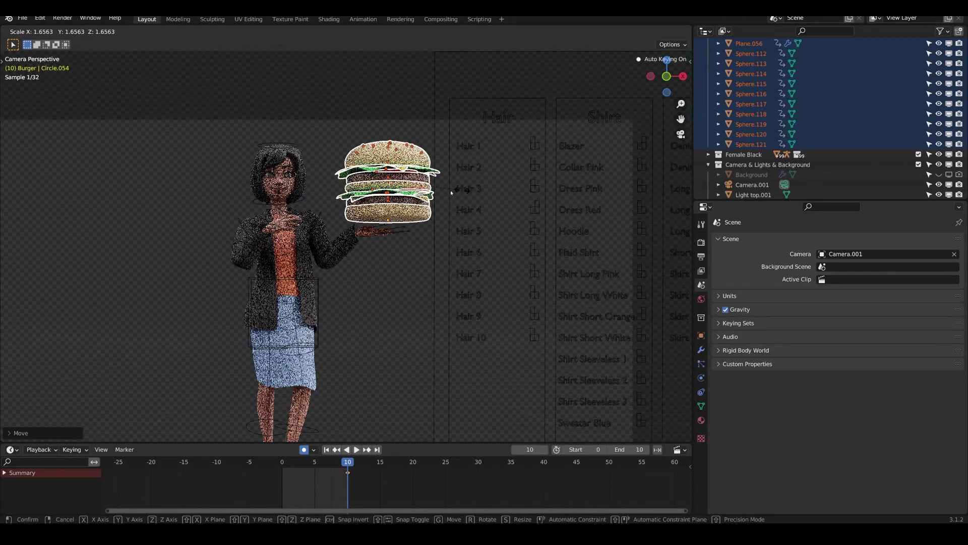
{"action": "left_click", "coordinate": [449, 193]}
{"action": "key", "text": "g"}
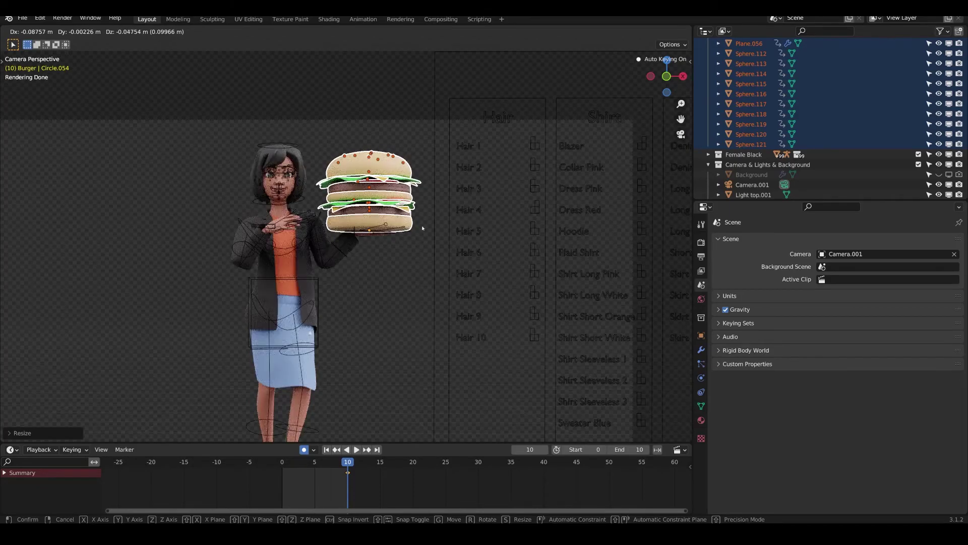
{"action": "left_click", "coordinate": [429, 204]}
{"action": "middle_click_drag", "start_coordinate": [365, 297], "coordinate": [408, 316], "text": "shift"}
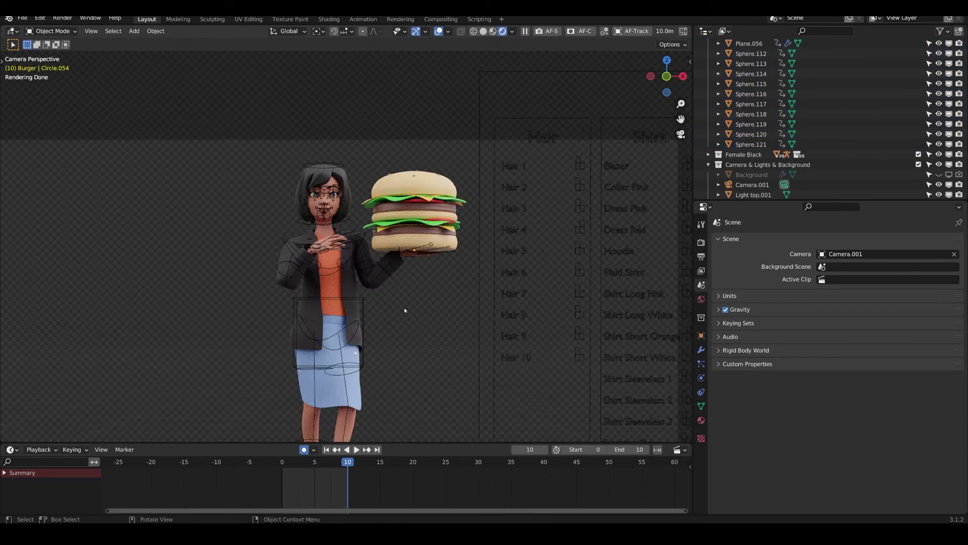
{"action": "scroll", "coordinate": [404, 310], "scroll_direction": "up", "scroll_amount": 1}
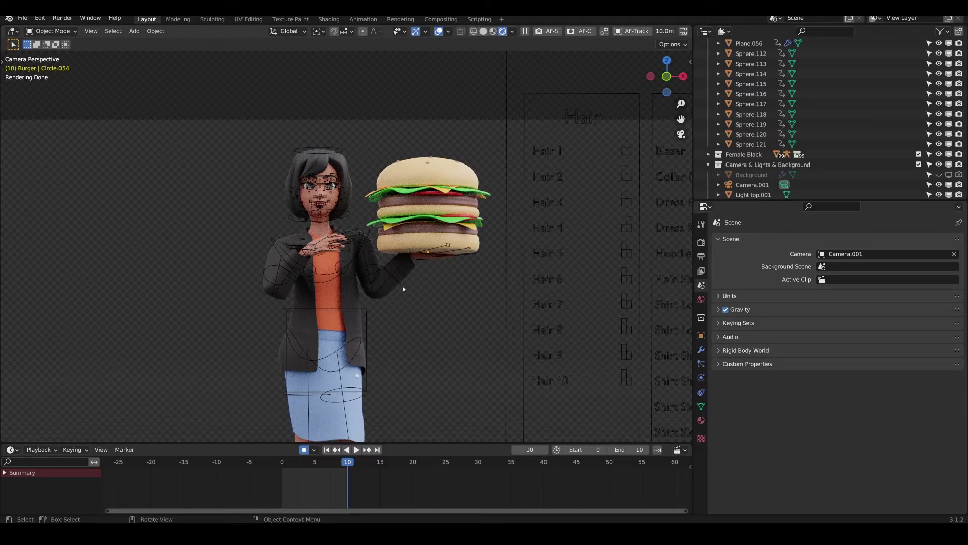
Append the Candy collection from ICONZ 2.blend to the character scene
{"action": "left_click", "coordinate": [22, 17]}
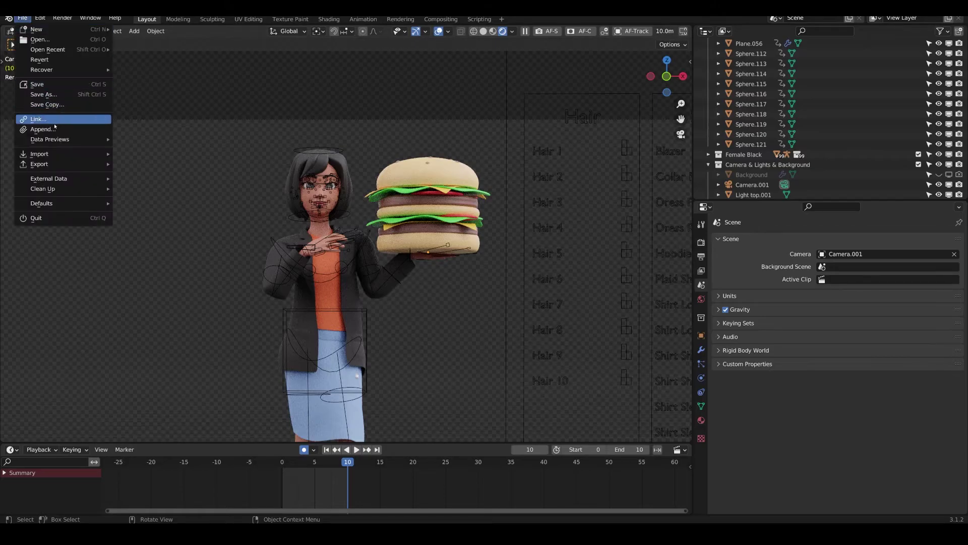
{"action": "left_click", "coordinate": [35, 127]}
{"action": "scroll", "coordinate": [412, 232], "scroll_direction": "down", "scroll_amount": 10}
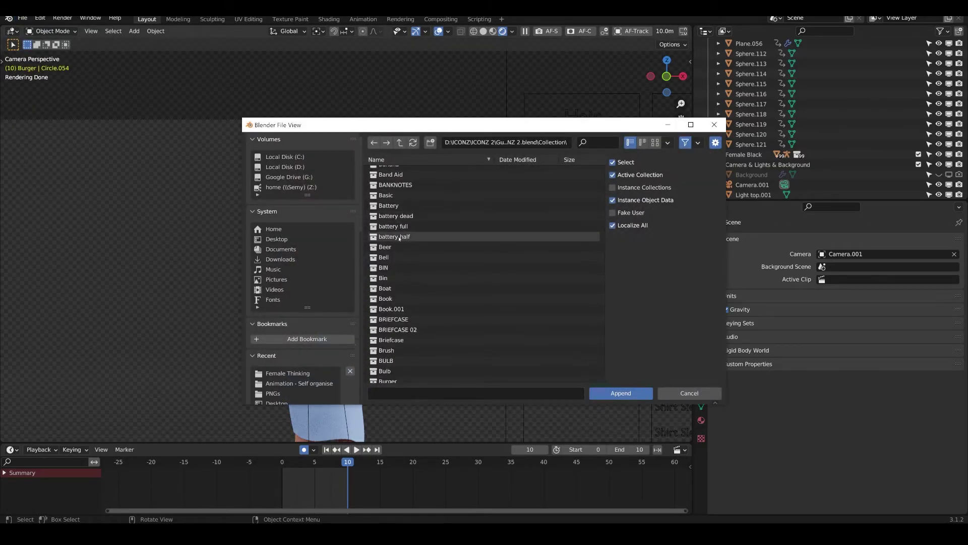
{"action": "scroll", "coordinate": [422, 251], "scroll_direction": "down", "scroll_amount": 4}
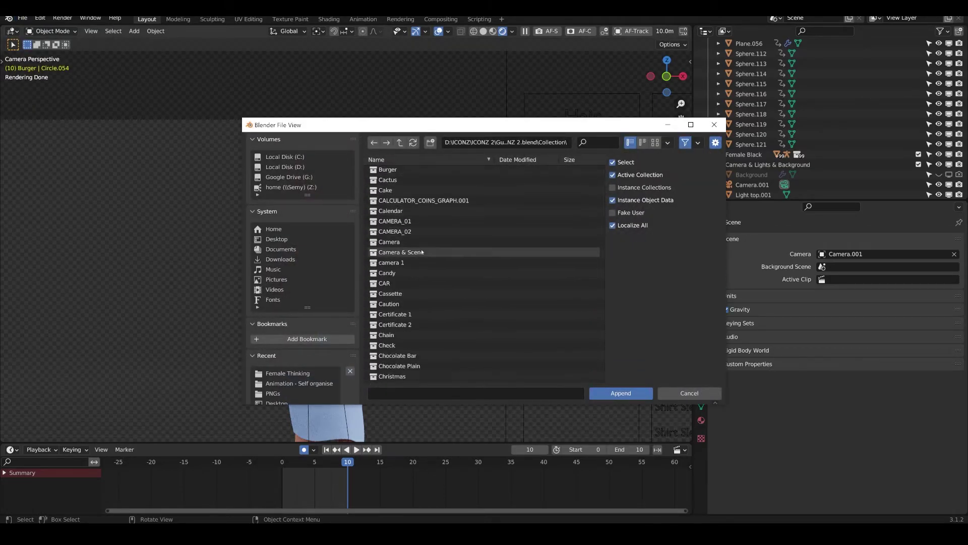
{"action": "left_click", "coordinate": [419, 273]}
{"action": "left_click", "coordinate": [621, 393]}
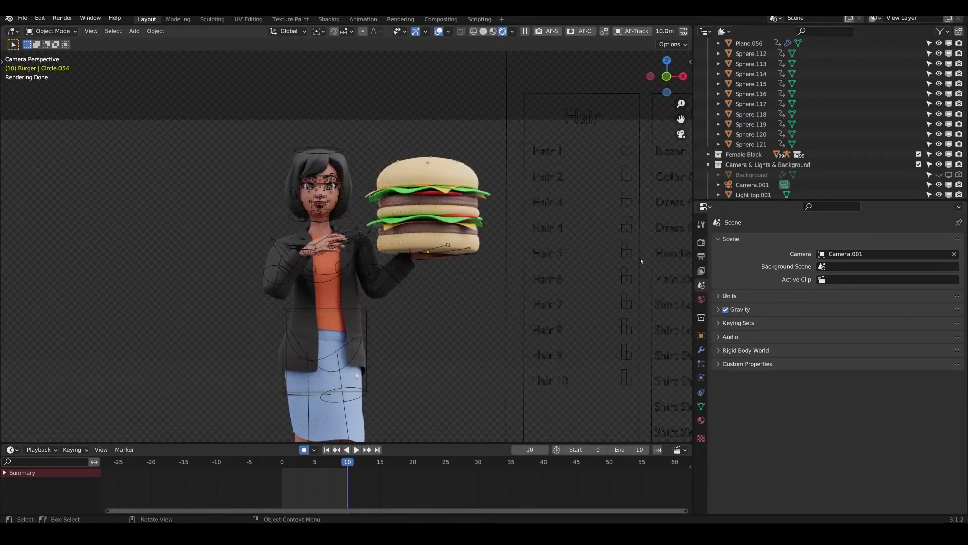
Move the Candy collection out of the Burger collection and place it before Burger in the scene hierarchy
{"action": "scroll", "coordinate": [268, 275], "scroll_direction": "down", "scroll_amount": 3}
{"action": "scroll", "coordinate": [787, 132], "scroll_direction": "up", "scroll_amount": 5}
{"action": "scroll", "coordinate": [787, 132], "scroll_direction": "up", "scroll_amount": 4}
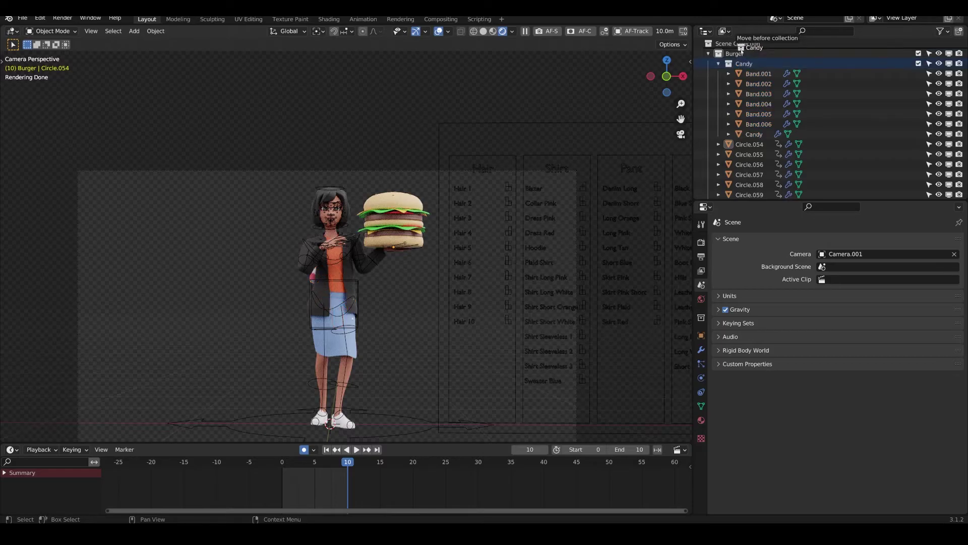
{"action": "left_click", "coordinate": [744, 53]}
Select all parts of the Candy collection, from Band.001 to Candy, rescale them and move them into the empty space beside the character
{"action": "left_click", "coordinate": [748, 64]}
{"action": "left_click", "coordinate": [744, 124], "text": "shift"}
{"action": "key", "text": "s"}
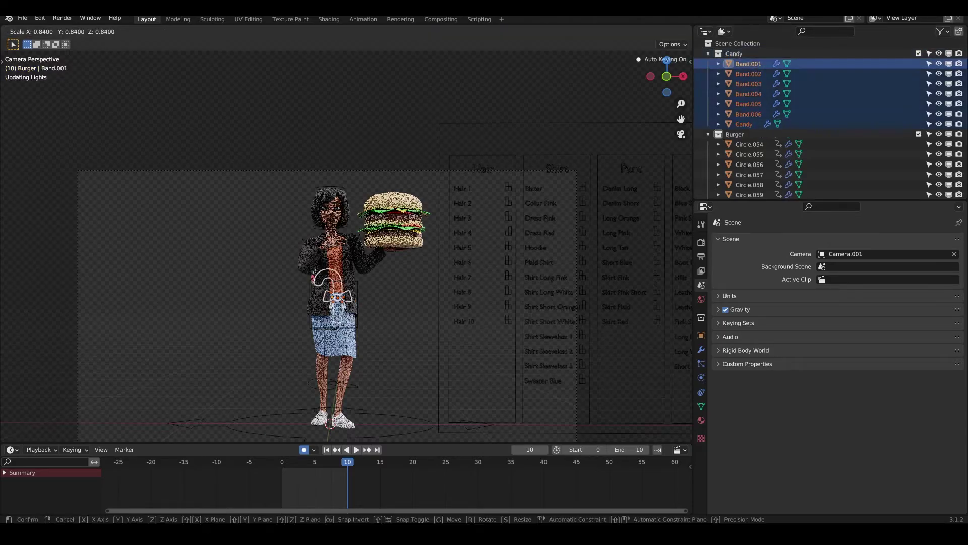
{"action": "left_click", "coordinate": [344, 270]}
{"action": "key", "text": "g"}
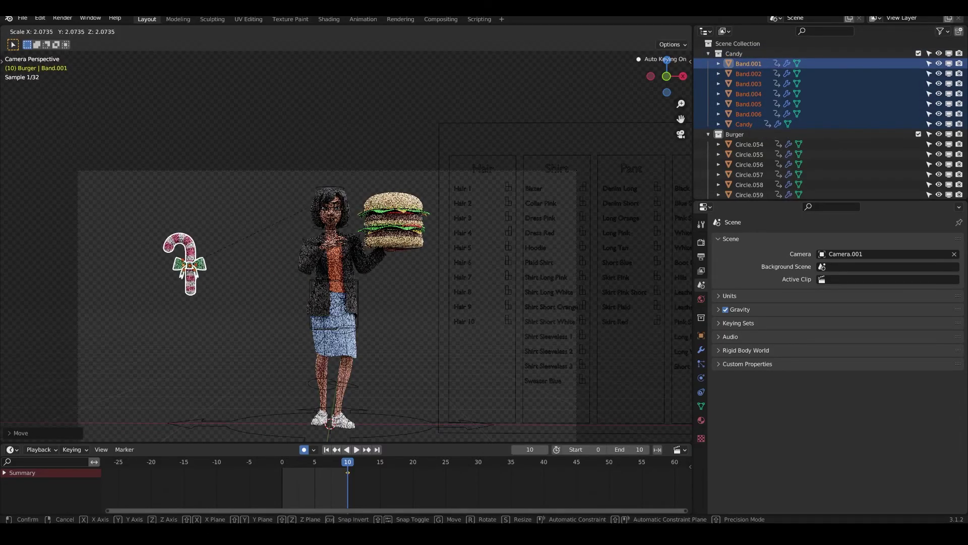
{"action": "left_click", "coordinate": [433, 305]}
Enlarge the candy cane to about waist height and stand it on the ground beside the character's legs, then deselect it
{"action": "key", "text": "s"}
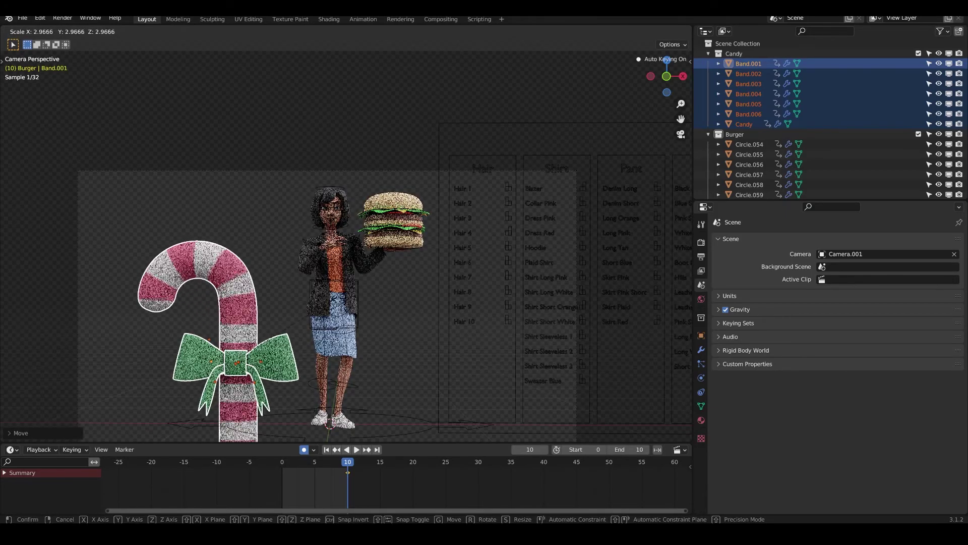
{"action": "left_click", "coordinate": [301, 316]}
{"action": "key", "text": "g"}
{"action": "left_click", "coordinate": [392, 311]}
{"action": "left_click", "coordinate": [378, 319]}
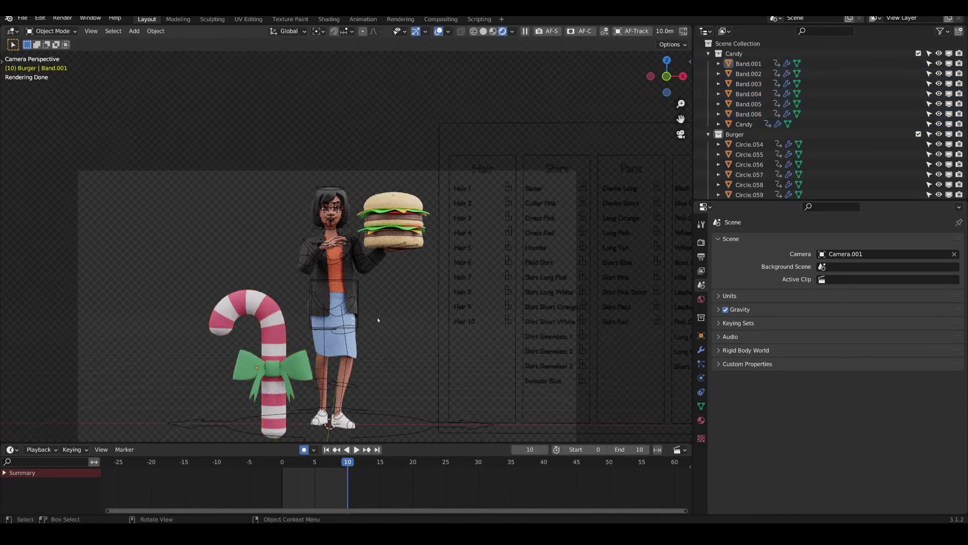
Inspect the character with the burger and candy cane from outside the camera view
{"action": "middle_click_drag", "start_coordinate": [394, 308], "coordinate": [424, 268], "text": "shift"}
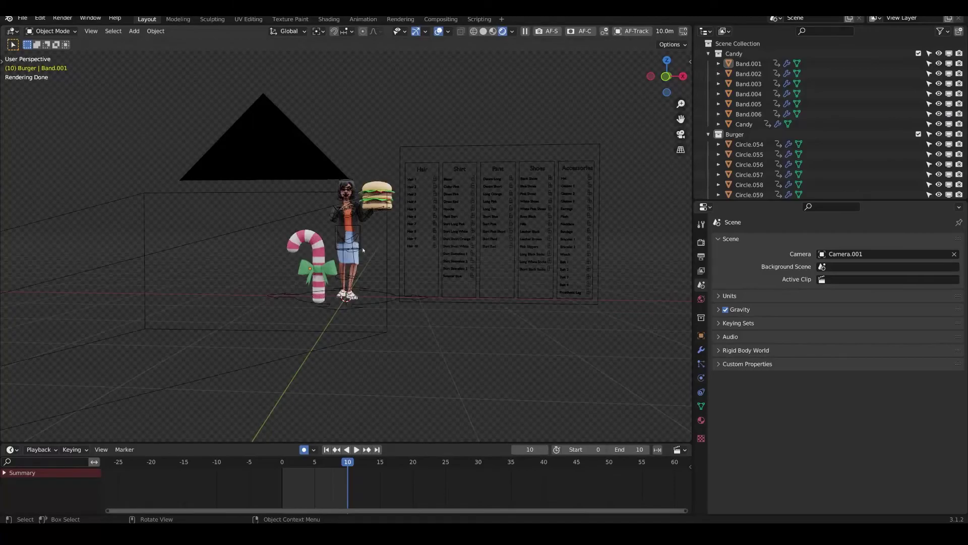
{"action": "scroll", "coordinate": [372, 251], "scroll_direction": "up", "scroll_amount": 3}
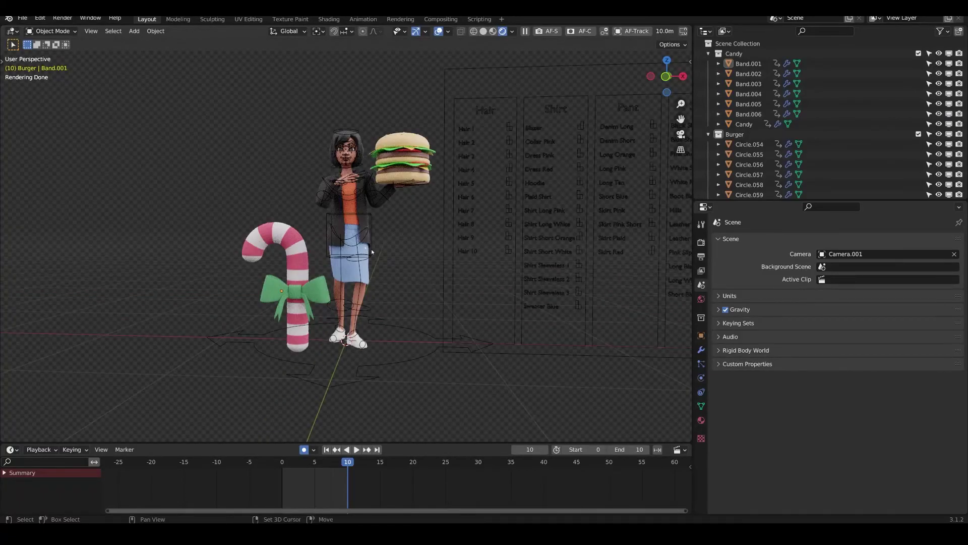
{"action": "middle_click_drag", "start_coordinate": [372, 251], "coordinate": [383, 251], "text": "shift"}
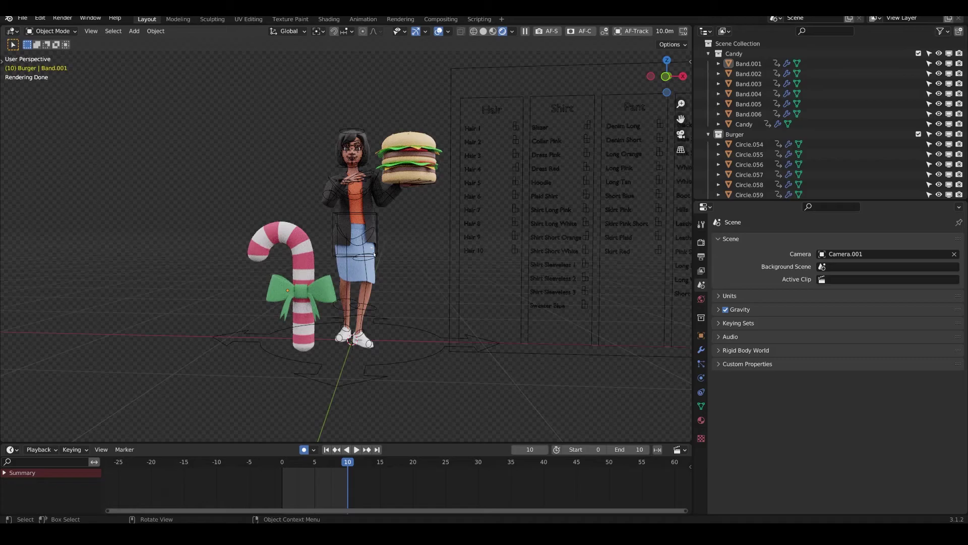
View the illustrationz.design character library page in the browser, and examine the Blender scene with the group of characters and caped dogs
{"action": "left_click", "coordinate": [194, 487]}
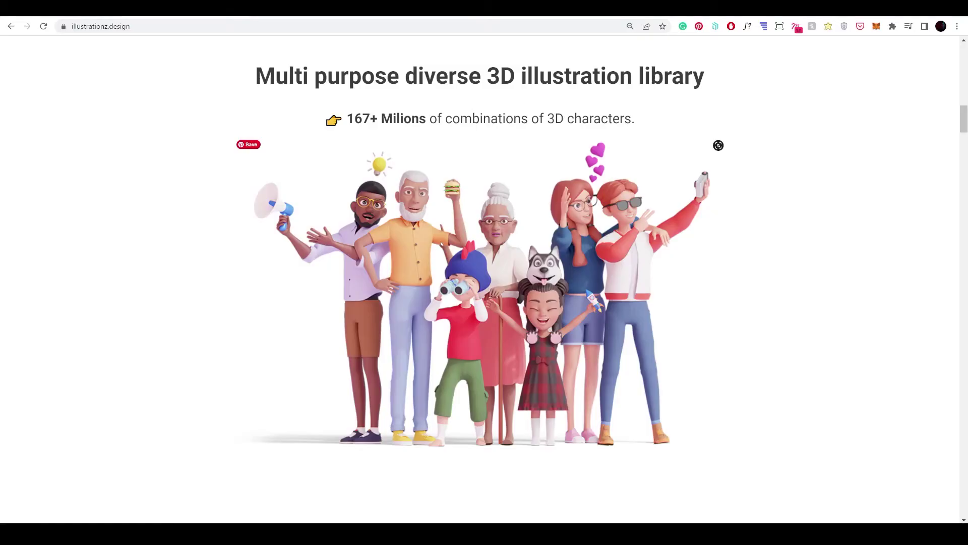
{"action": "scroll", "coordinate": [355, 257], "scroll_direction": "down", "scroll_amount": 1}
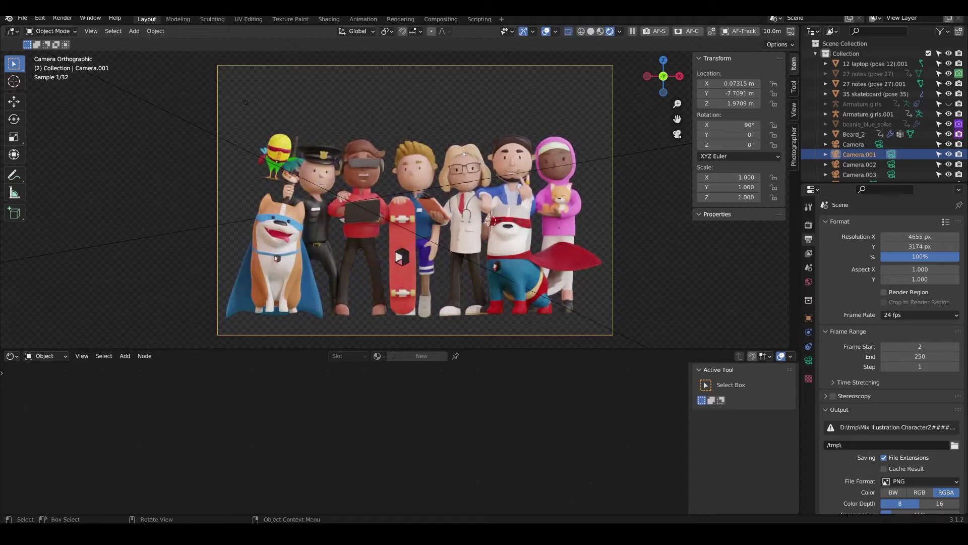
{"action": "scroll", "coordinate": [458, 155], "scroll_direction": "up", "scroll_amount": 3}
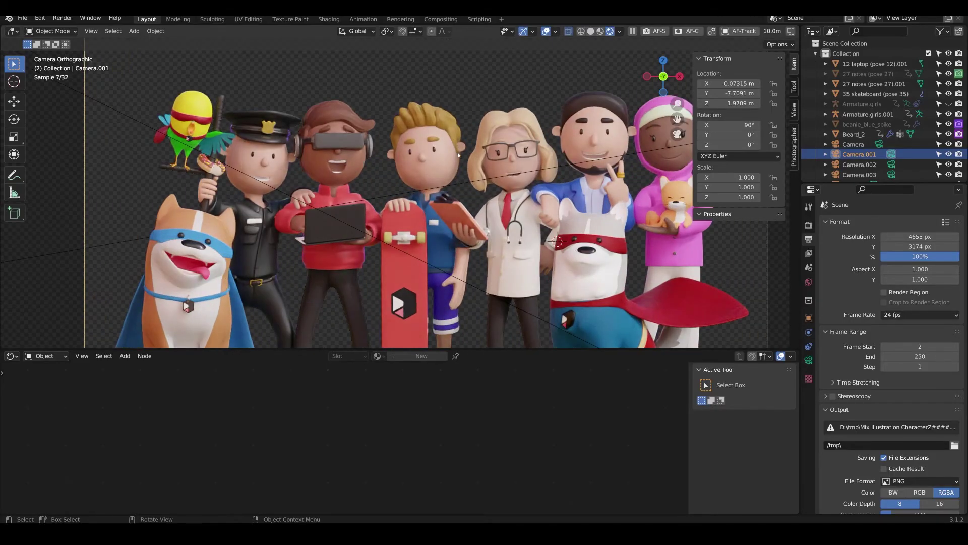
{"action": "scroll", "coordinate": [458, 155], "scroll_direction": "down", "scroll_amount": 1}
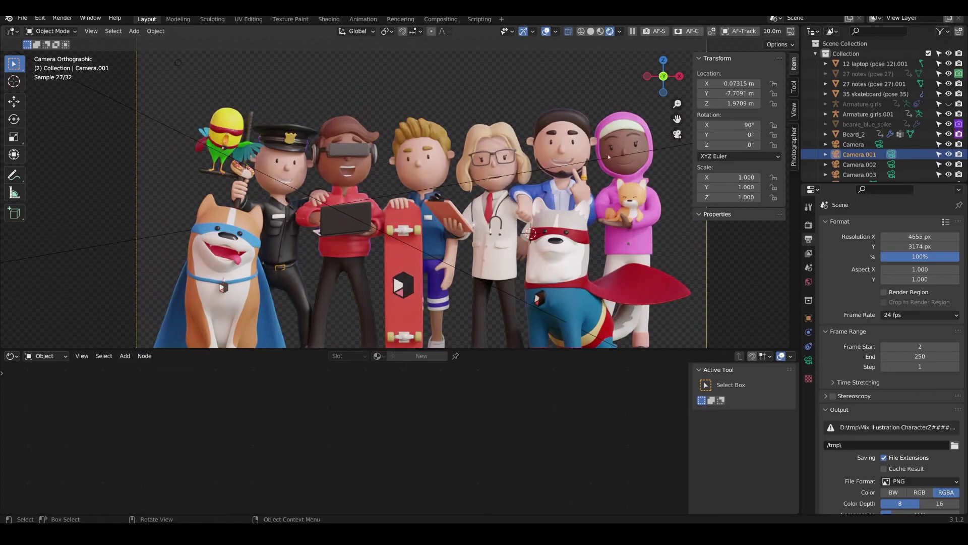
{"action": "scroll", "coordinate": [230, 150], "scroll_direction": "up", "scroll_amount": 2}
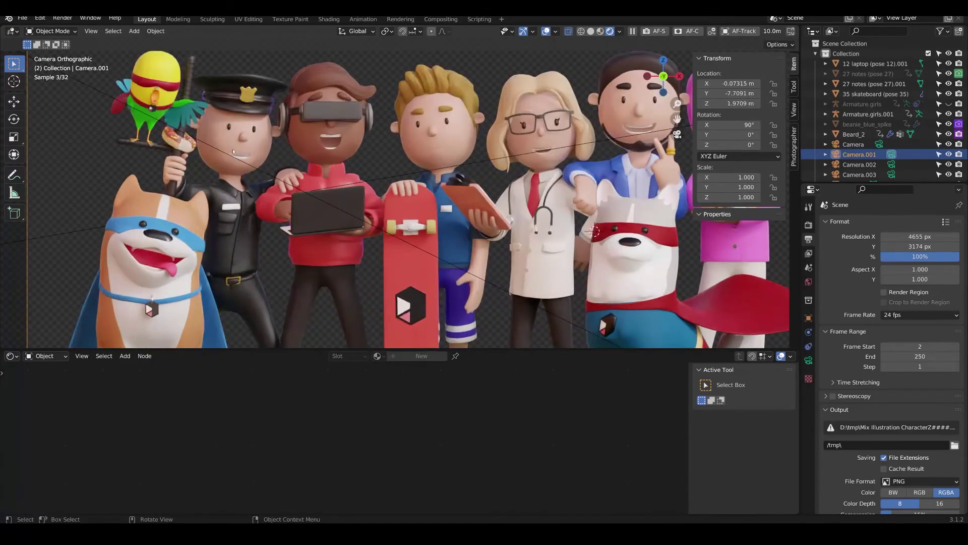
{"action": "scroll", "coordinate": [191, 147], "scroll_direction": "down", "scroll_amount": 2}
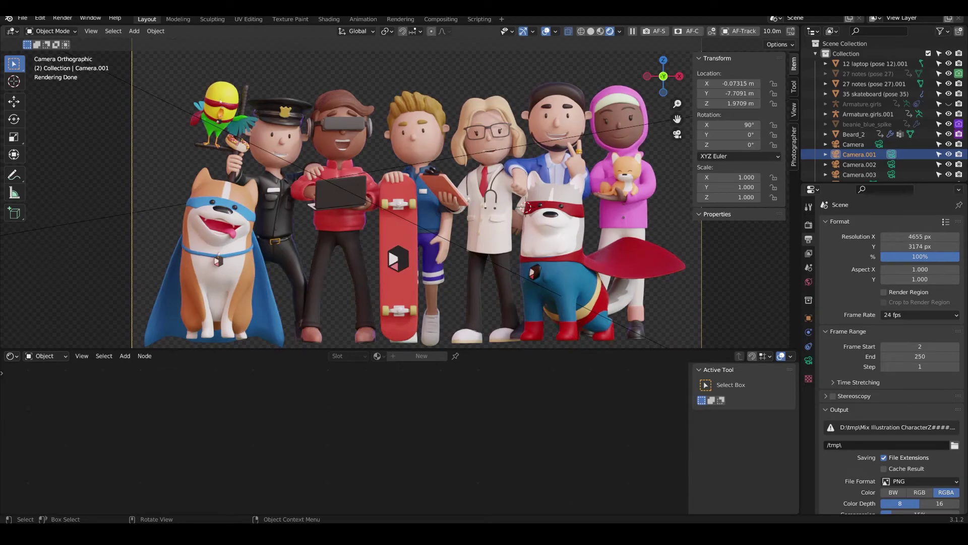
{"action": "scroll", "coordinate": [251, 247], "scroll_direction": "down", "scroll_amount": 2}
{"action": "middle_click_drag", "start_coordinate": [252, 247], "coordinate": [418, 217]}
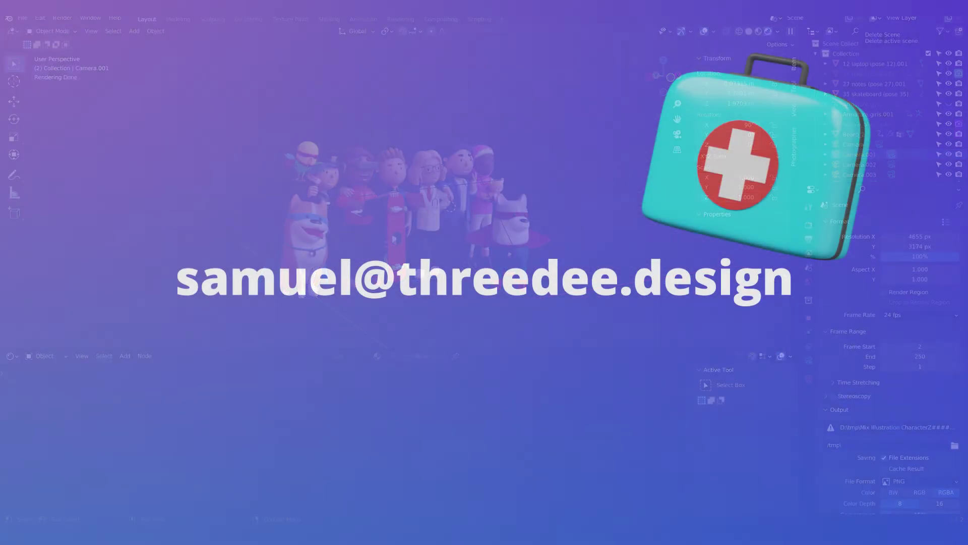